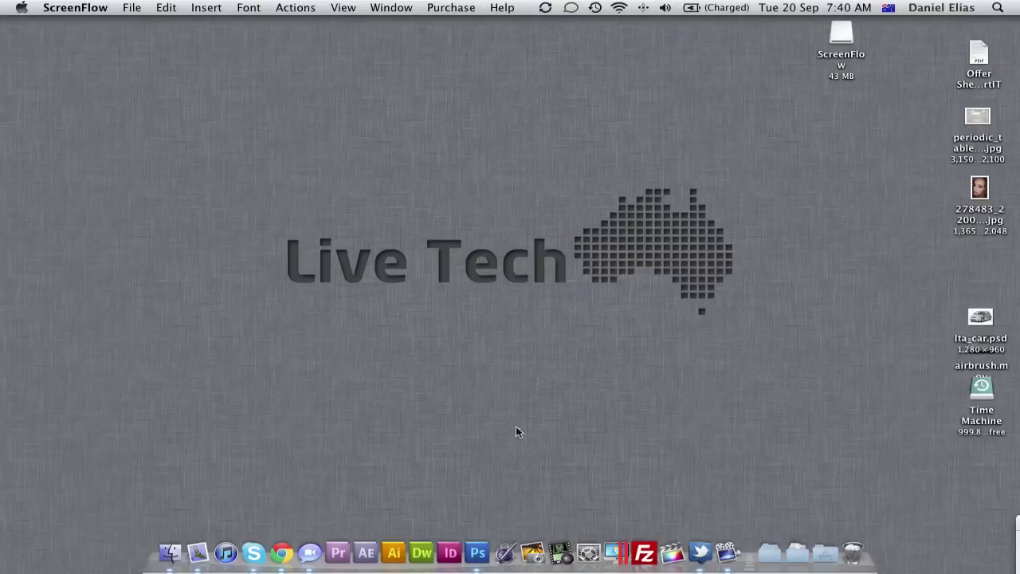
Step: Launch Photoshop and open the portrait JPG, centring its window in the workspace
{"action": "left_click", "coordinate": [483, 558]}
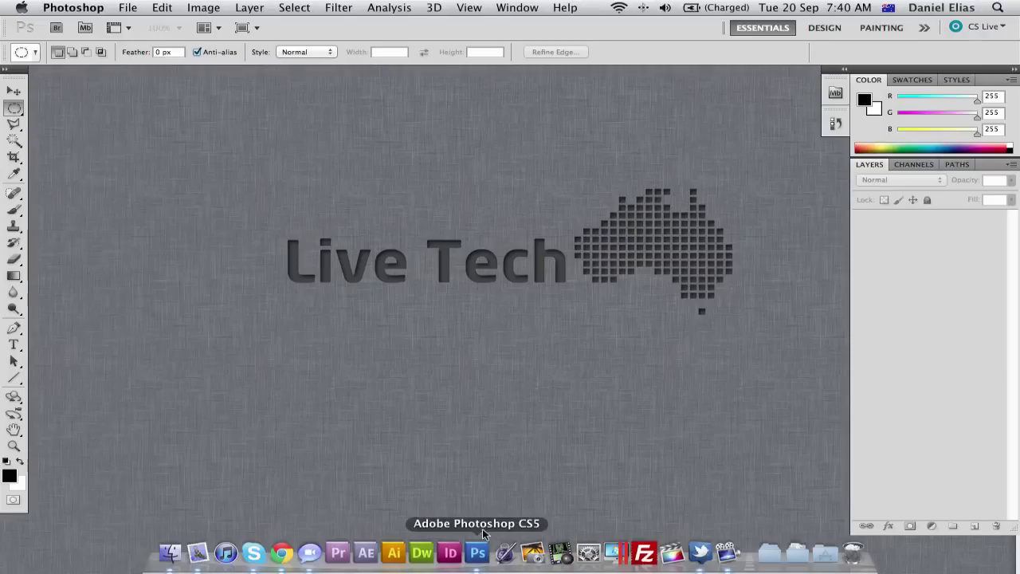
{"action": "left_click", "coordinate": [14, 92]}
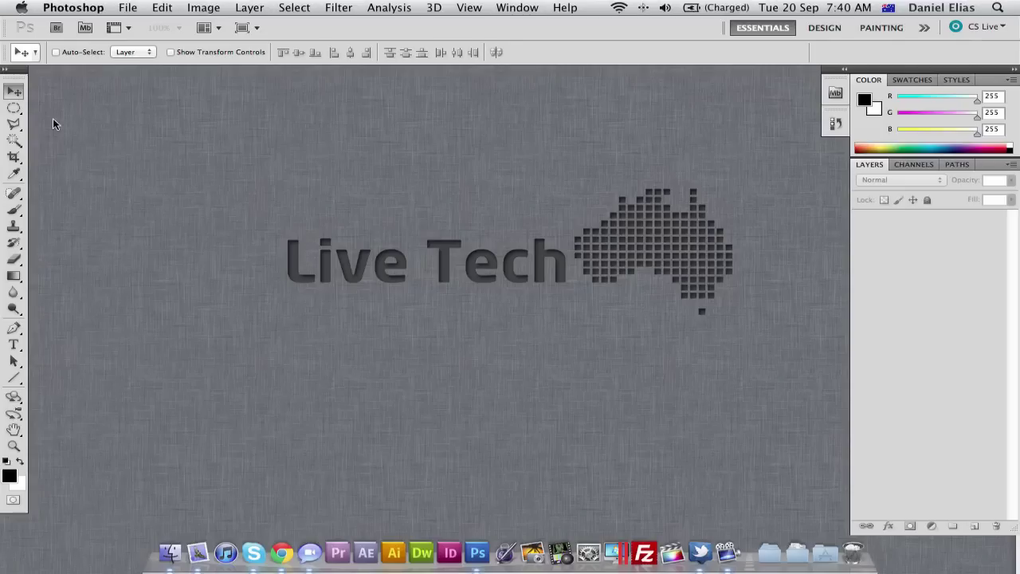
{"action": "key", "text": "super+o"}
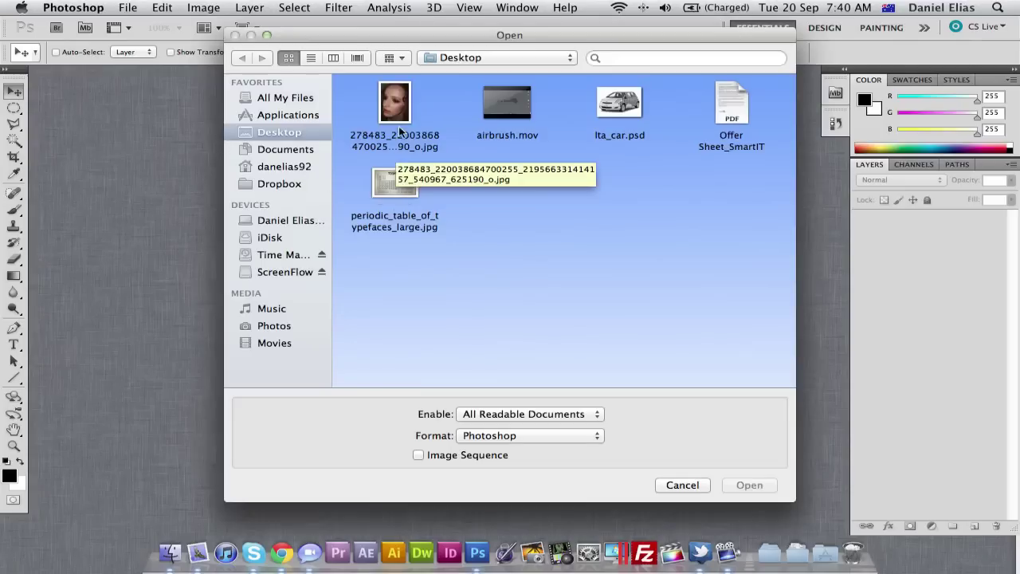
{"action": "double_click", "coordinate": [396, 132]}
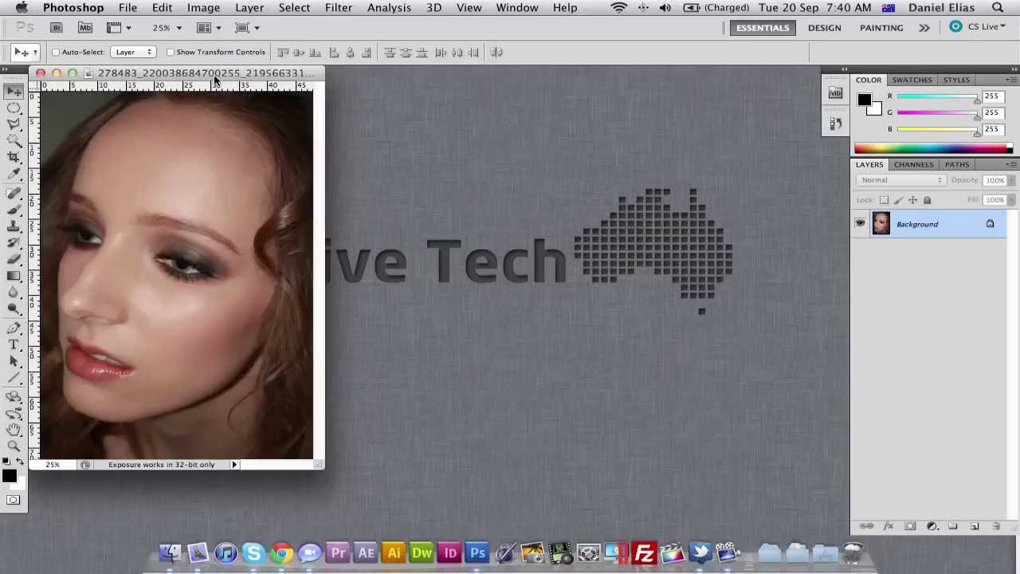
{"action": "left_click_drag", "start_coordinate": [216, 79], "coordinate": [546, 124]}
Step: Convert the locked Background into editable Layer 0 and zoom in on the forehead
{"action": "double_click", "coordinate": [917, 224]}
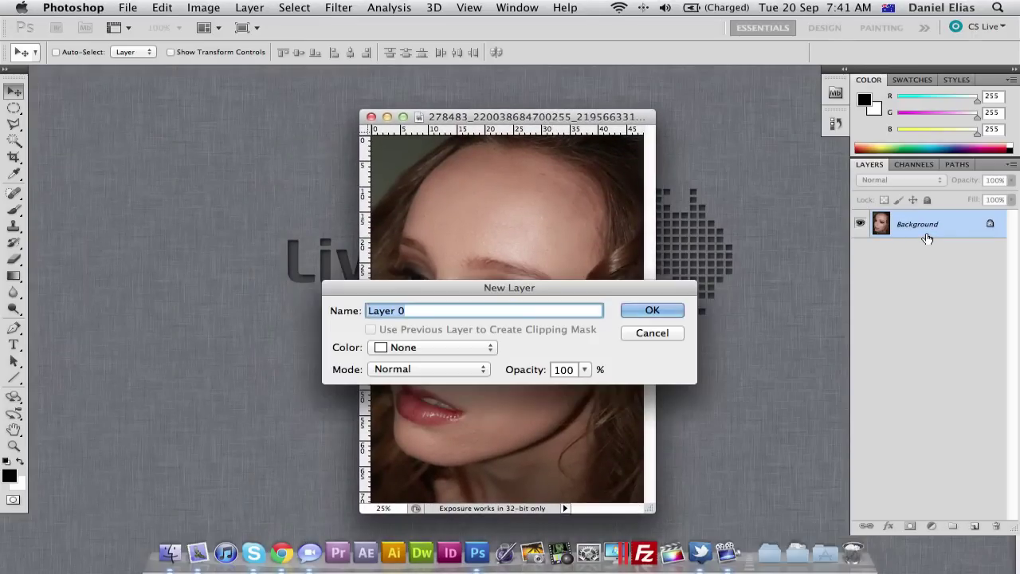
{"action": "key", "text": "Return"}
{"action": "key", "text": "super+equal"}
{"action": "key", "text": "super+equal"}
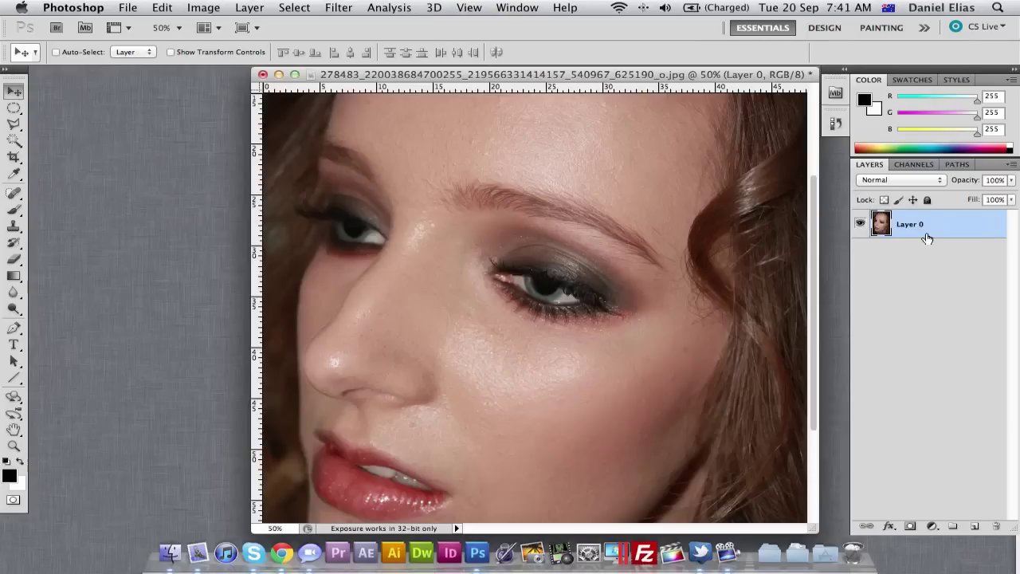
{"action": "left_click_drag", "start_coordinate": [742, 199], "coordinate": [701, 247]}
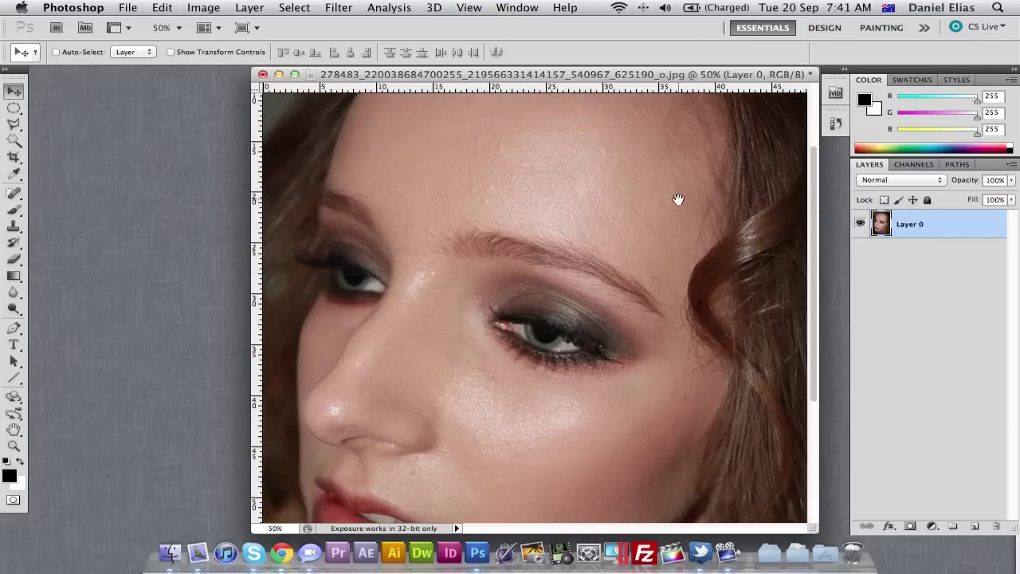
{"action": "left_click_drag", "start_coordinate": [679, 200], "coordinate": [652, 281]}
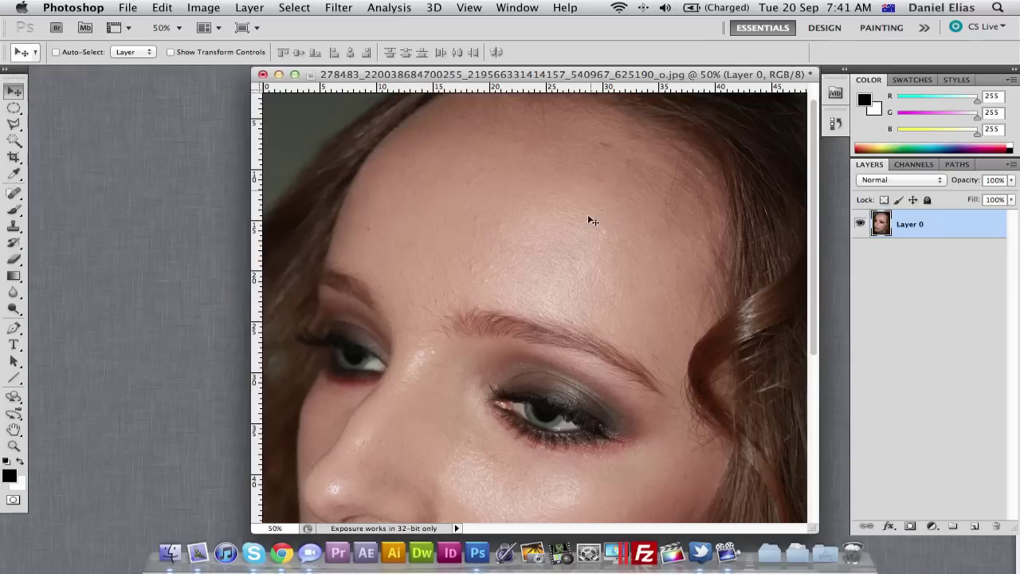
{"action": "scroll", "coordinate": [593, 234], "scroll_direction": "down", "scroll_amount": 5}
Step: Show rulers around the image and zoom to 66.7%
{"action": "key", "text": "super+r"}
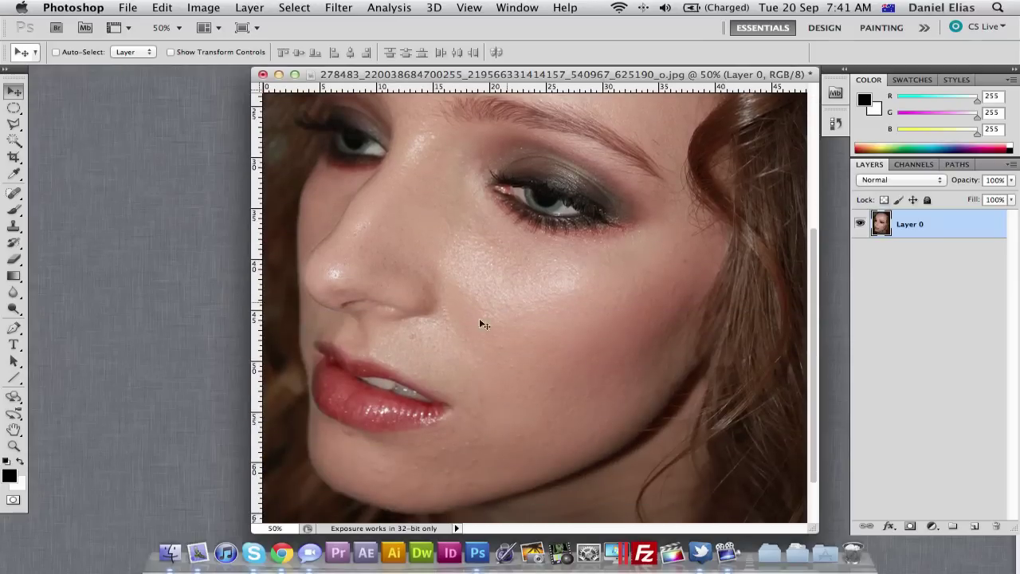
{"action": "key", "text": "super+equal"}
{"action": "scroll", "coordinate": [422, 358], "scroll_direction": "down", "scroll_amount": 5}
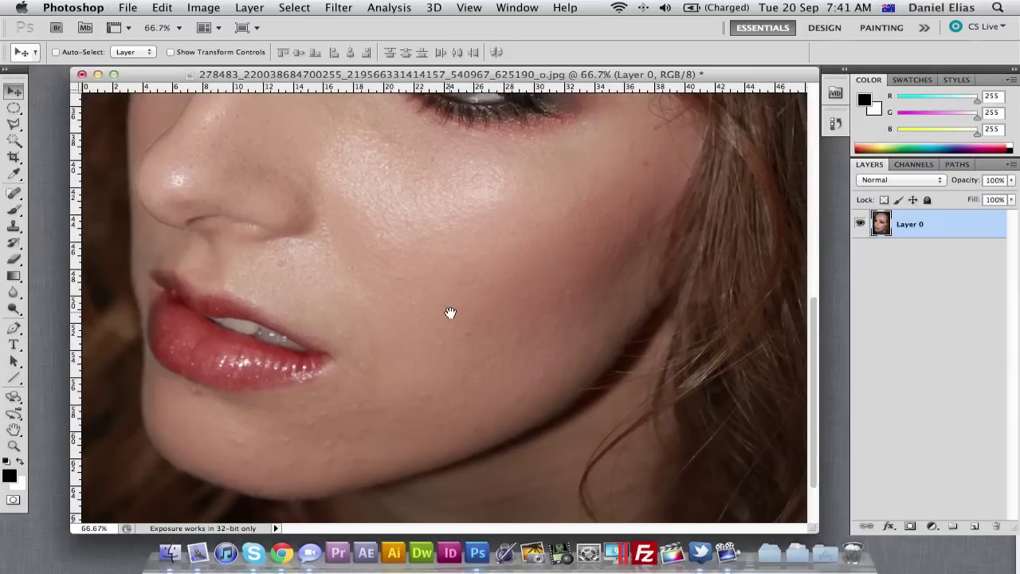
Step: Remove the blemish under the lip with an elliptical selection and Content-Aware fill
{"action": "key", "text": "m"}
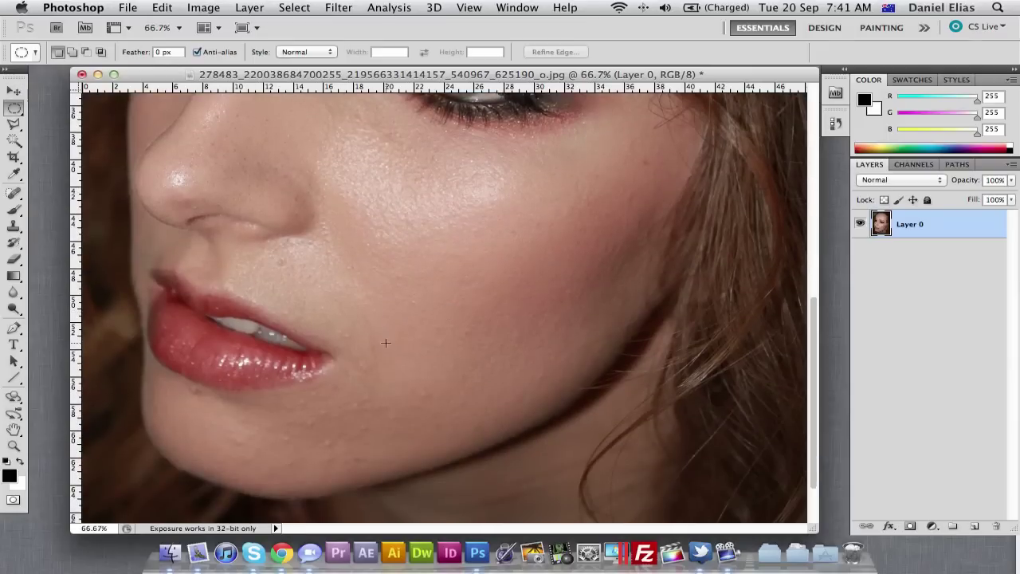
{"action": "left_click_drag", "start_coordinate": [178, 385], "coordinate": [193, 399]}
{"action": "right_click", "coordinate": [192, 398]}
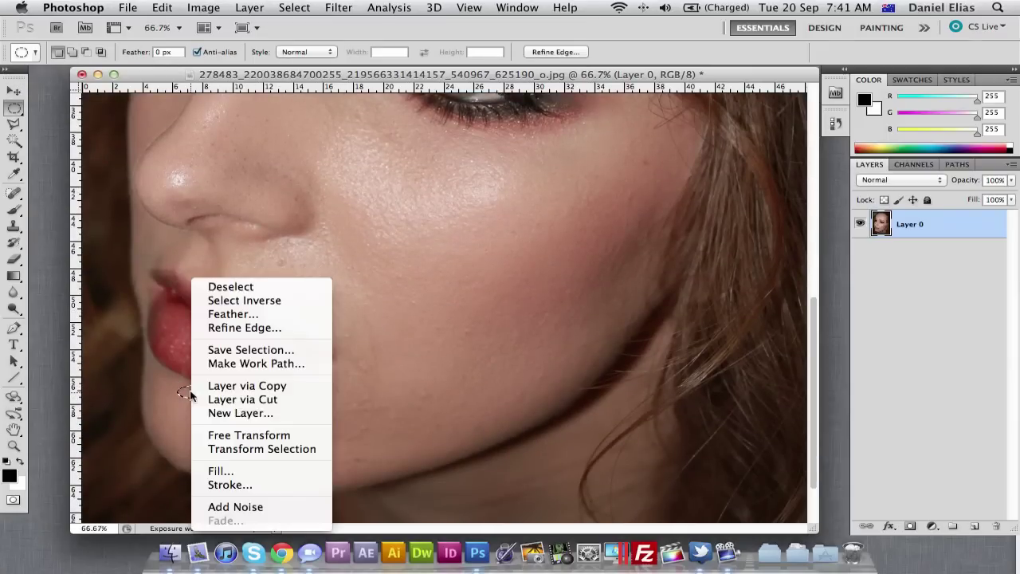
{"action": "left_click", "coordinate": [256, 470]}
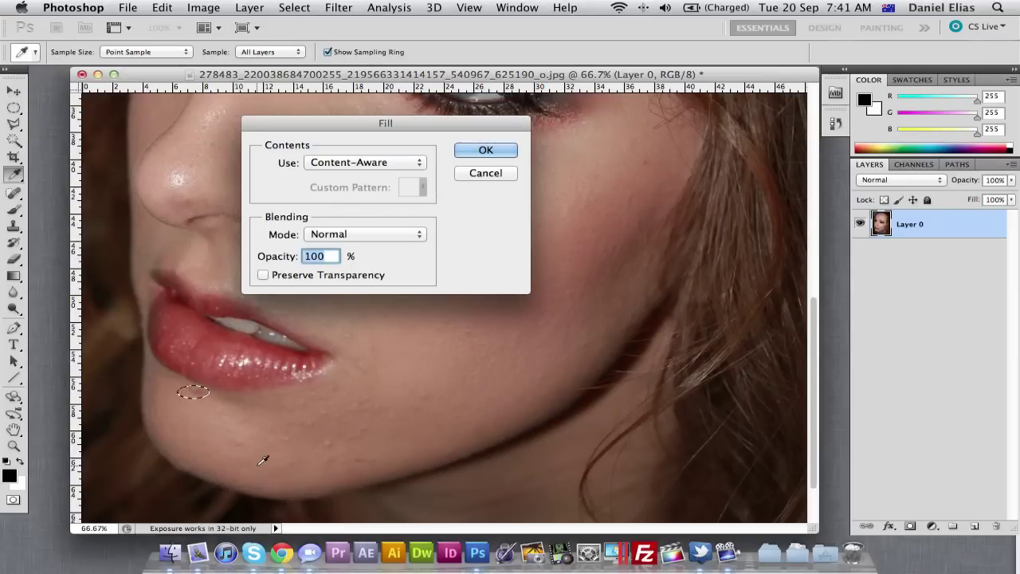
{"action": "key", "text": "Return"}
{"action": "key", "text": "super+d"}
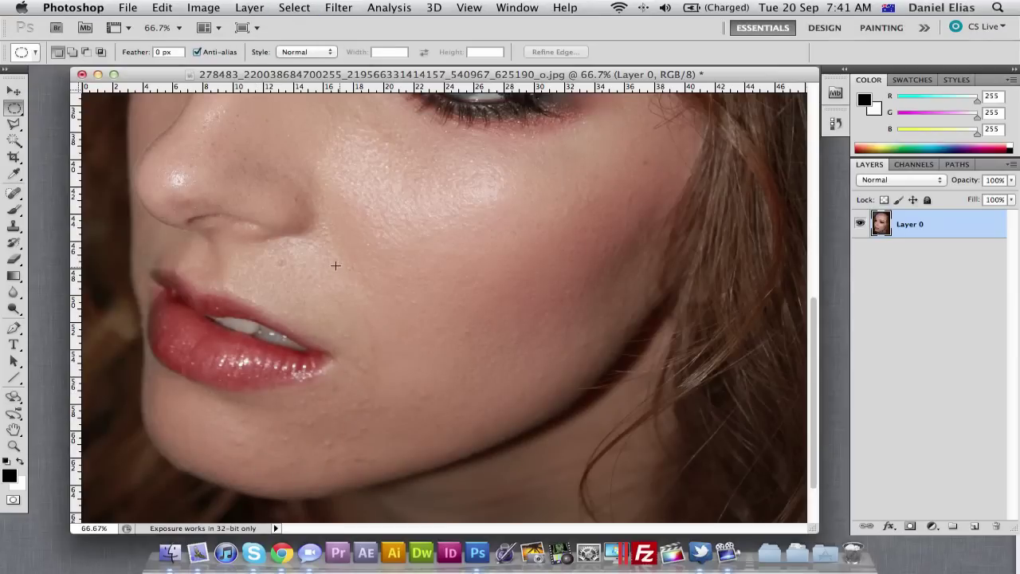
Step: Content-Aware fill the small blemish on the cheek beside the nose
{"action": "left_click_drag", "start_coordinate": [285, 266], "coordinate": [276, 259]}
{"action": "right_click", "coordinate": [280, 261]}
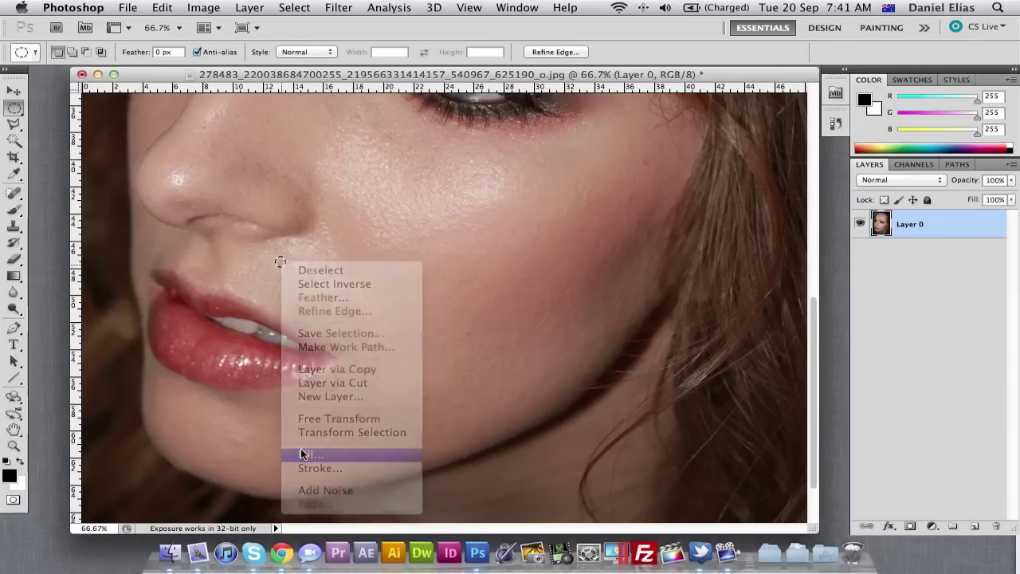
{"action": "left_click", "coordinate": [301, 453]}
{"action": "key", "text": "Return"}
{"action": "key", "text": "super+d"}
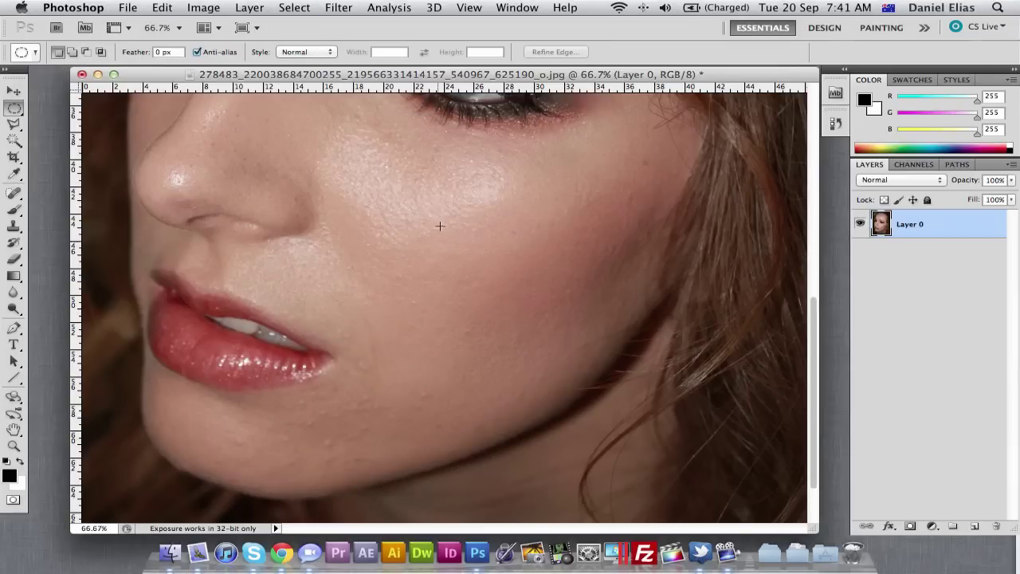
Step: Content-Aware fill two blemishes on the forehead
{"action": "left_click_drag", "start_coordinate": [440, 227], "coordinate": [444, 417]}
{"action": "left_click_drag", "start_coordinate": [470, 87], "coordinate": [470, 353]}
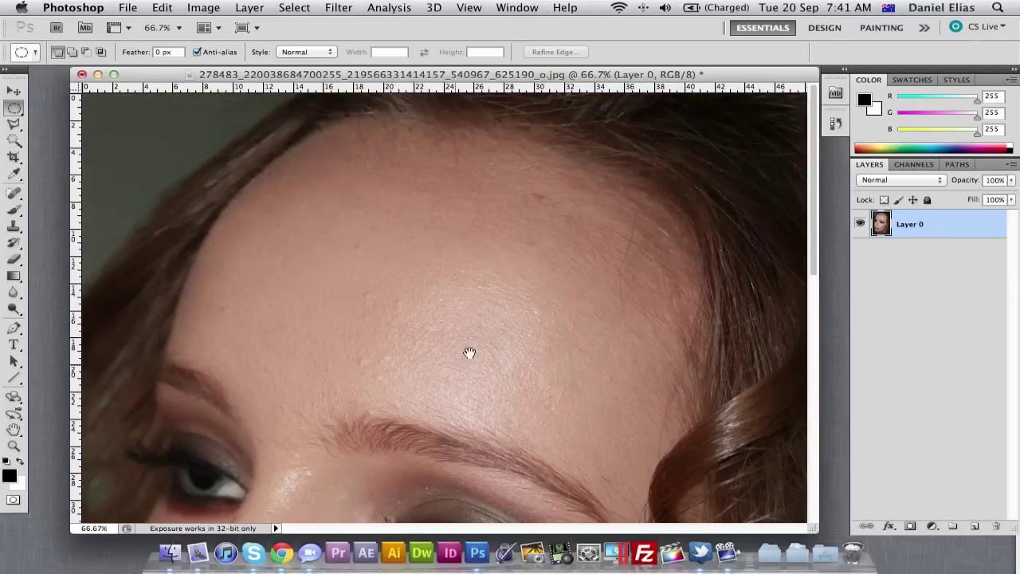
{"action": "left_click_drag", "start_coordinate": [545, 202], "coordinate": [529, 192]}
{"action": "right_click", "coordinate": [536, 197]}
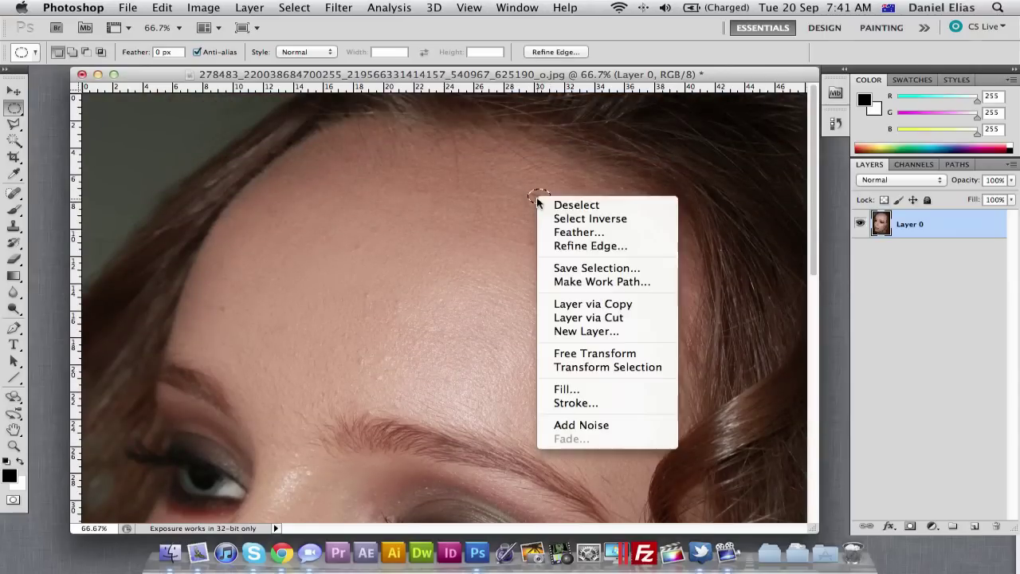
{"action": "left_click", "coordinate": [570, 391]}
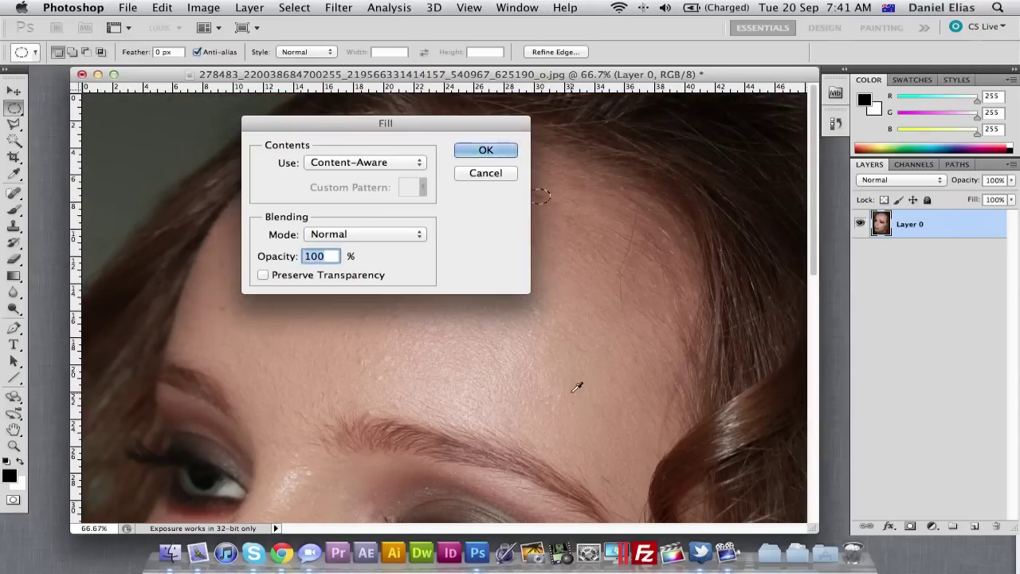
{"action": "key", "text": "Return"}
{"action": "key", "text": "super+d"}
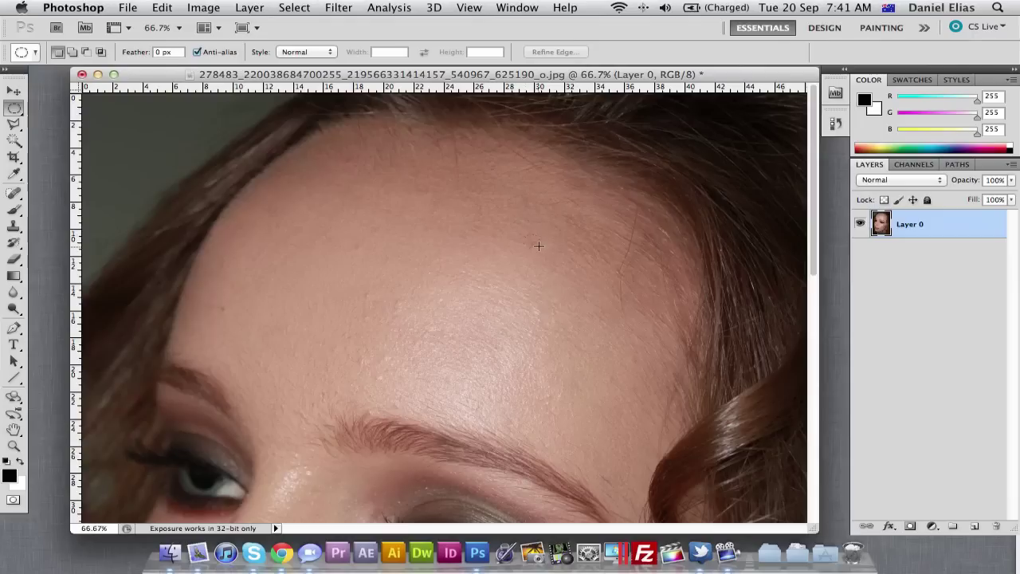
{"action": "left_click_drag", "start_coordinate": [539, 250], "coordinate": [531, 239]}
{"action": "right_click", "coordinate": [533, 241]}
{"action": "left_click", "coordinate": [631, 431]}
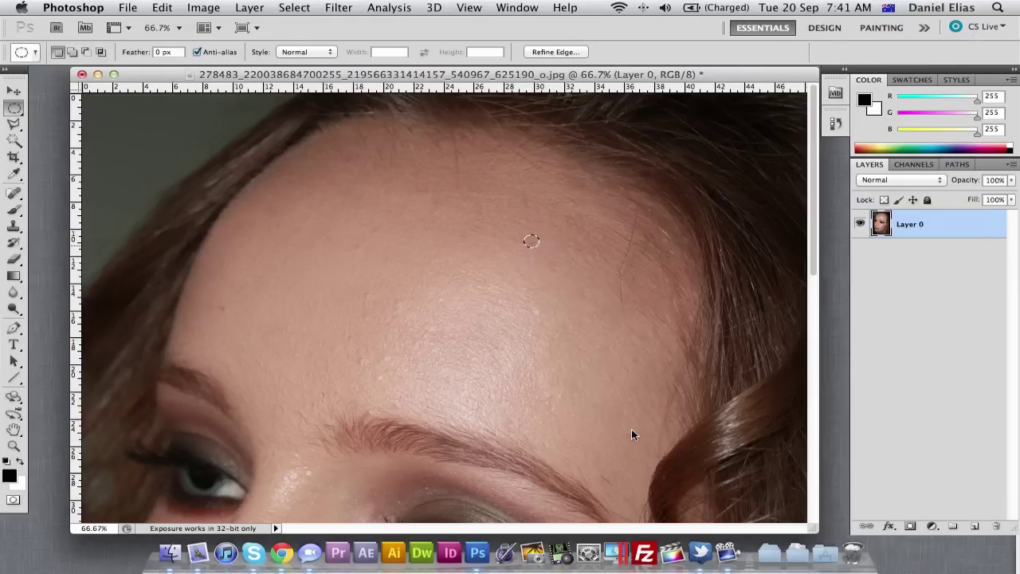
{"action": "key", "text": "Return"}
{"action": "key", "text": "super+d"}
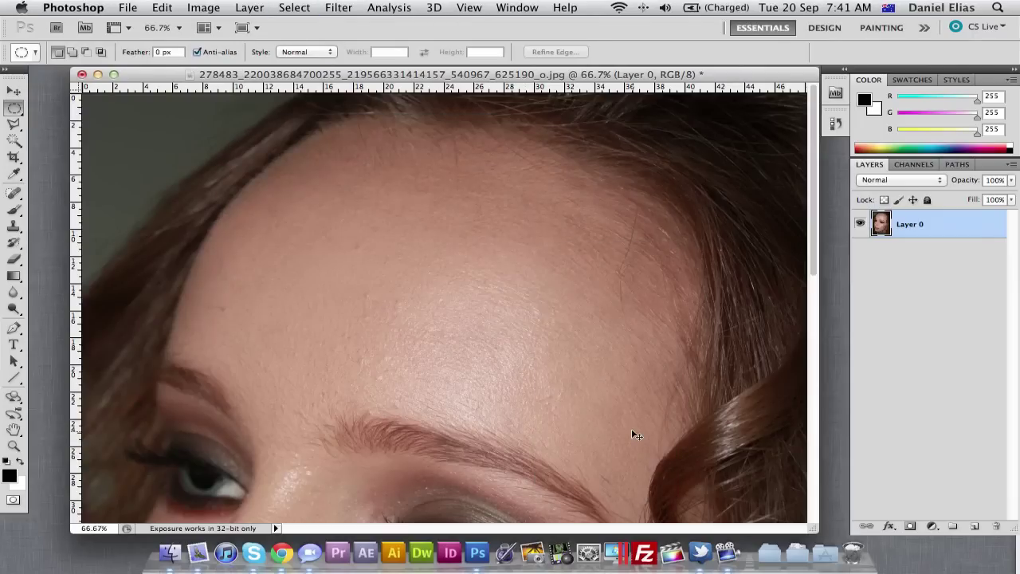
Step: Check the result at 66.7% and Content-Aware fill the left-forehead spot
{"action": "key", "text": "super+minus"}
{"action": "key", "text": "super+equal"}
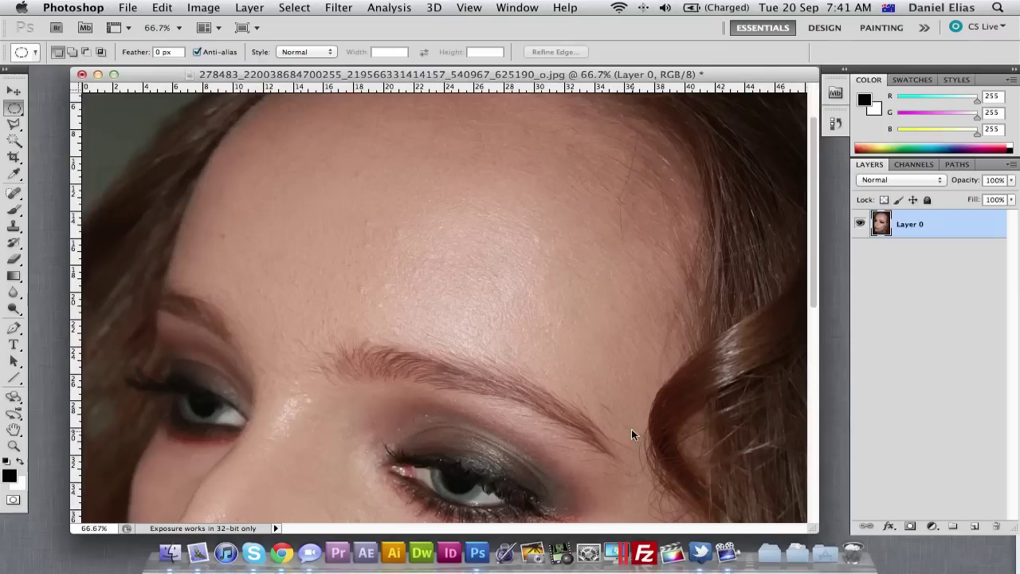
{"action": "scroll", "coordinate": [518, 348], "scroll_direction": "up", "scroll_amount": 3}
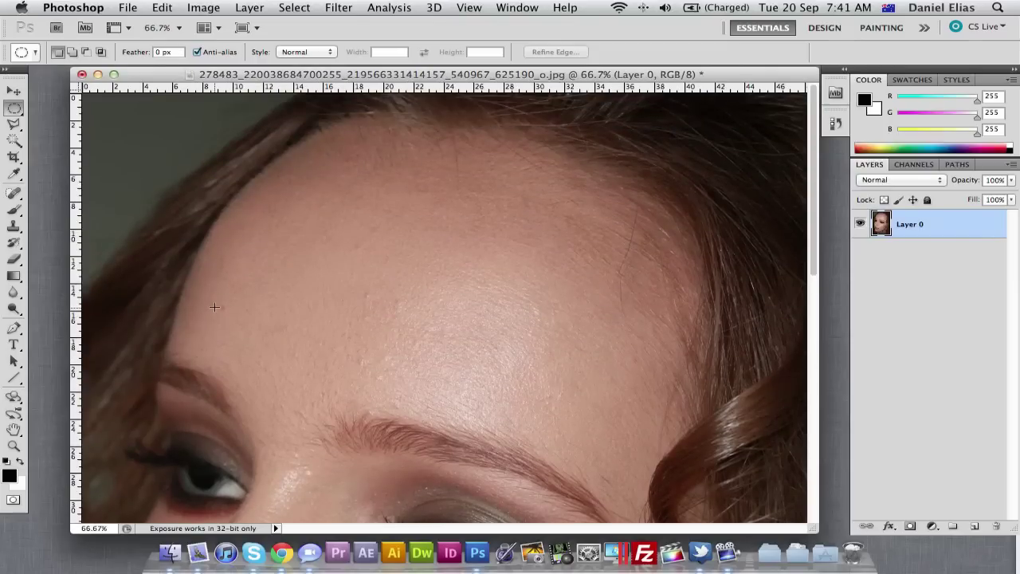
{"action": "right_click", "coordinate": [224, 308]}
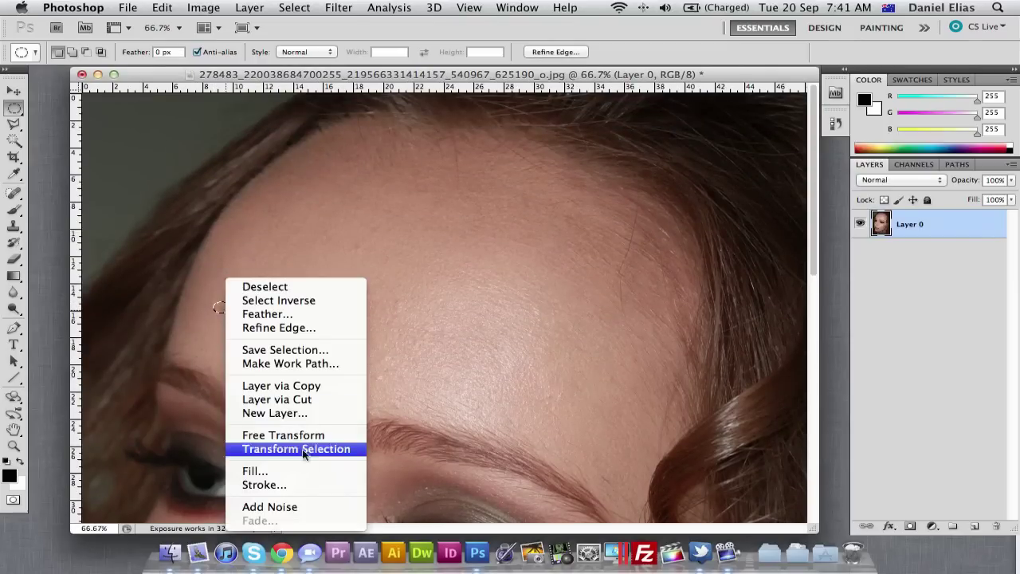
{"action": "left_click", "coordinate": [303, 471]}
{"action": "key", "text": "Return"}
{"action": "key", "text": "m"}
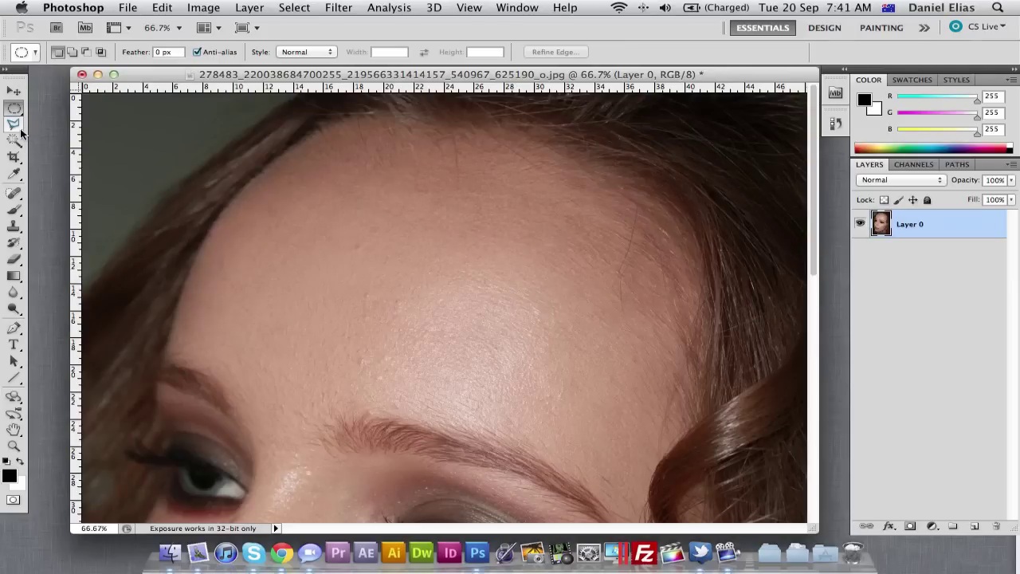
Step: Outline the forehead with the Polygonal Lasso along the hairline and back across the brows
{"action": "left_click", "coordinate": [13, 124]}
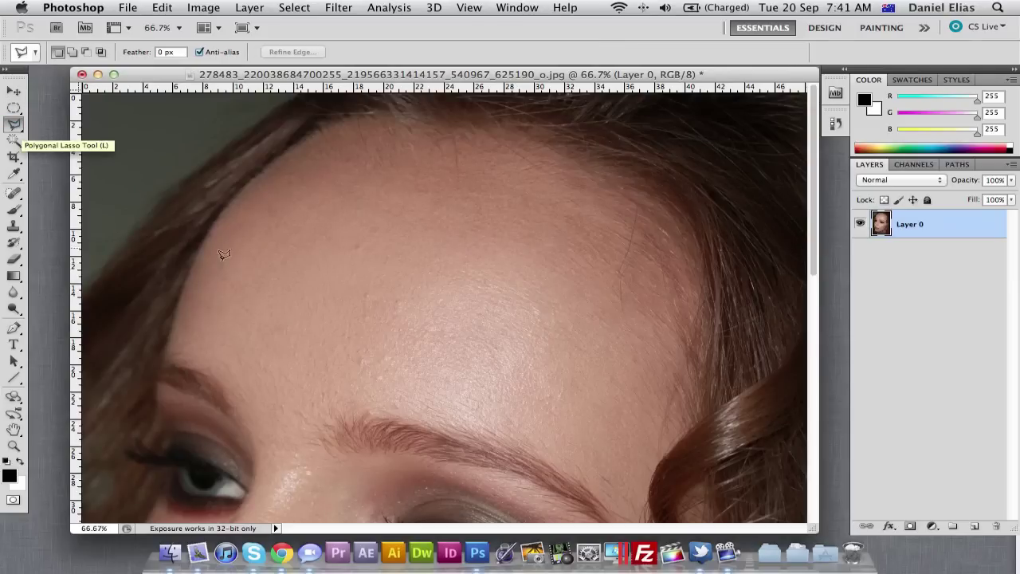
{"action": "left_click", "coordinate": [174, 329]}
{"action": "left_click", "coordinate": [186, 278]}
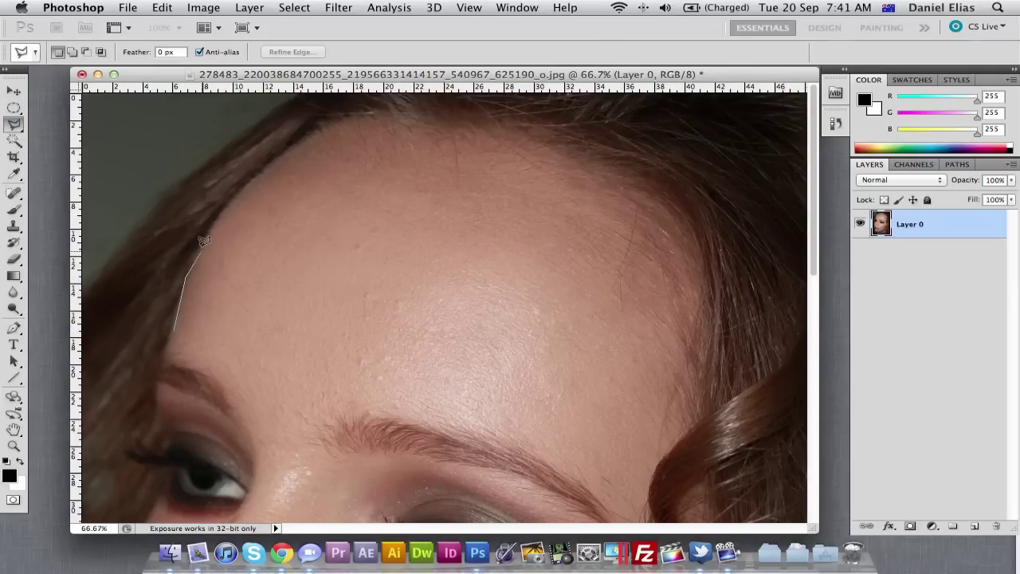
{"action": "left_click", "coordinate": [235, 194]}
{"action": "left_click", "coordinate": [271, 171]}
{"action": "left_click", "coordinate": [360, 152]}
{"action": "left_click", "coordinate": [485, 159]}
{"action": "left_click", "coordinate": [589, 194]}
{"action": "left_click", "coordinate": [623, 229]}
{"action": "left_click", "coordinate": [675, 387]}
{"action": "mouse_move", "coordinate": [540, 416]}
{"action": "left_mouse_down"}
{"action": "mouse_move", "coordinate": [463, 393]}
{"action": "mouse_move", "coordinate": [381, 386]}
{"action": "mouse_move", "coordinate": [331, 390]}
{"action": "mouse_move", "coordinate": [298, 415]}
{"action": "mouse_move", "coordinate": [271, 415]}
{"action": "mouse_move", "coordinate": [175, 334]}
{"action": "left_mouse_up"}
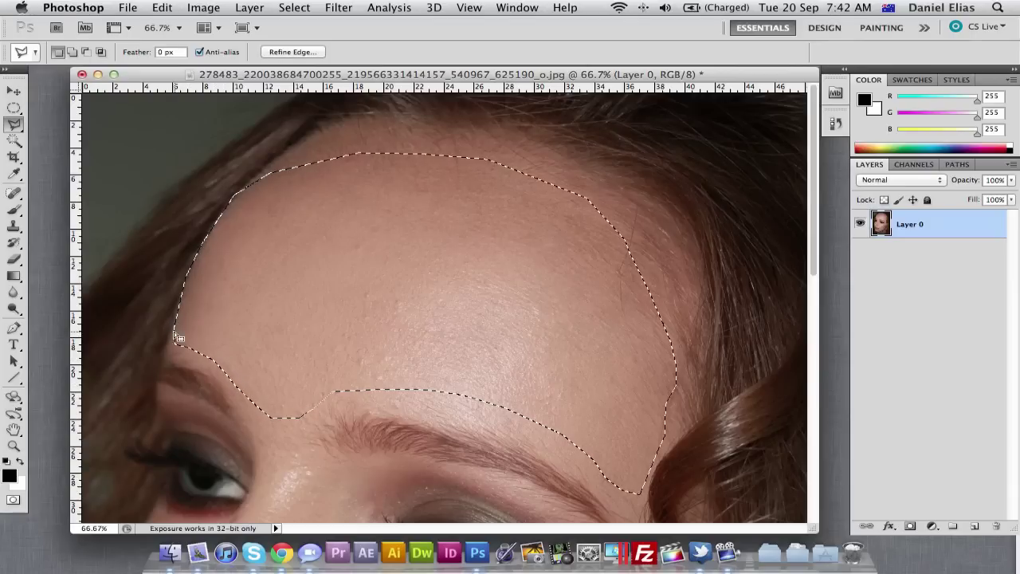
Step: Set Feather to 30 px in Refine Edge for the forehead selection
{"action": "left_click", "coordinate": [275, 54]}
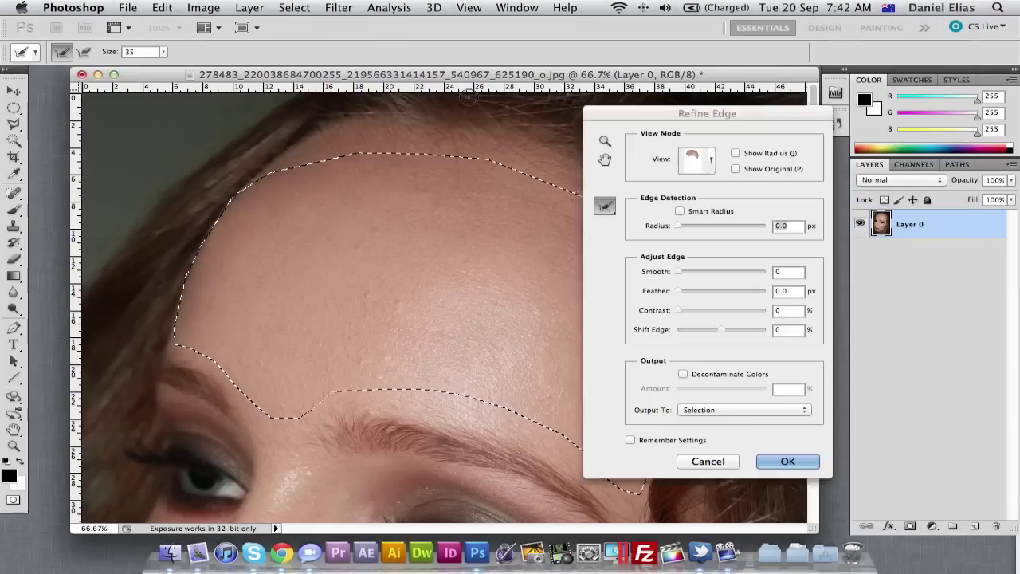
{"action": "left_click", "coordinate": [785, 291]}
{"action": "type", "text": "30"}
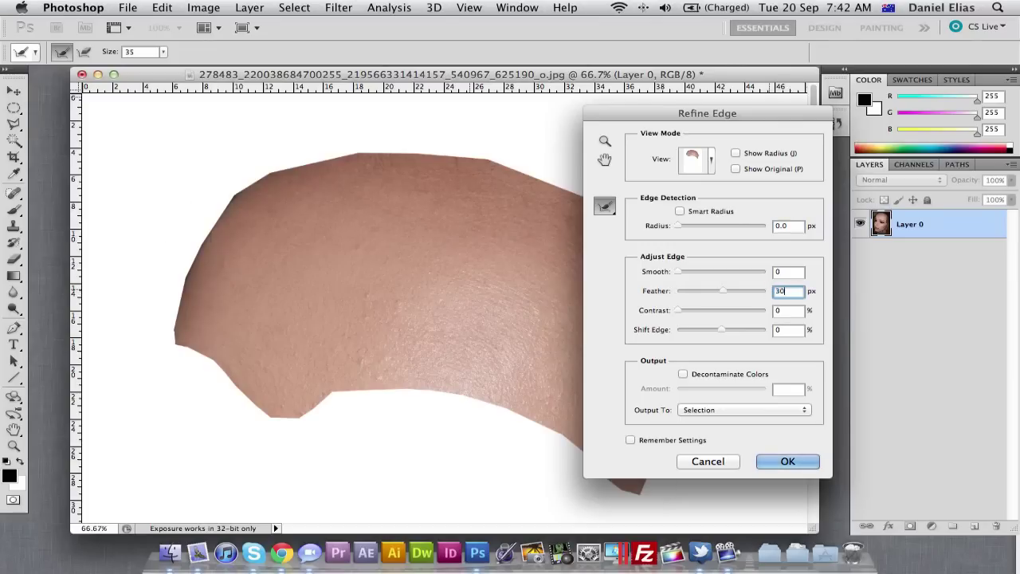
{"action": "left_click", "coordinate": [794, 462]}
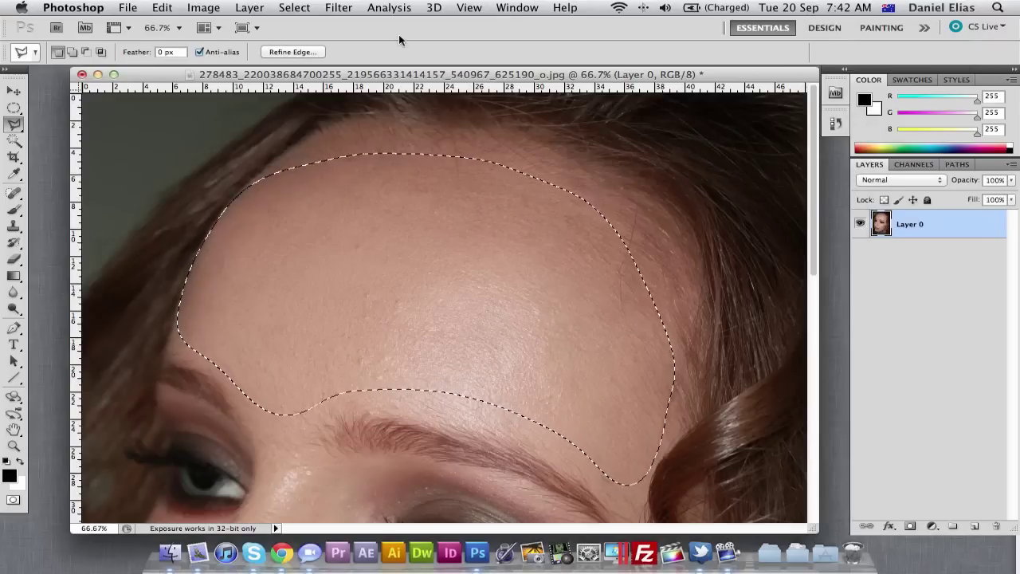
Step: Apply a 3.5-pixel Gaussian Blur to the forehead selection
{"action": "left_click", "coordinate": [338, 6]}
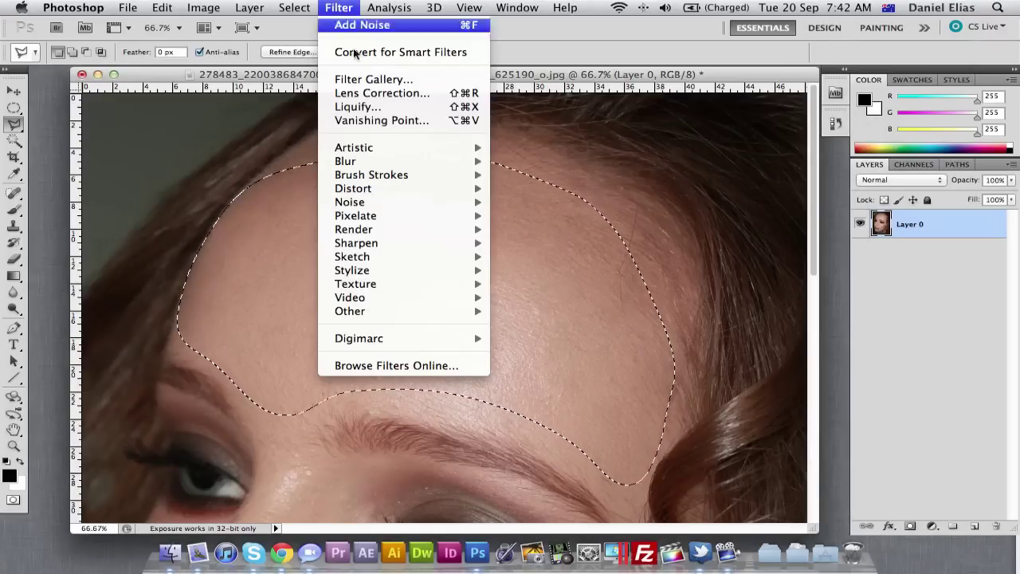
{"action": "mouse_move", "coordinate": [388, 161]}
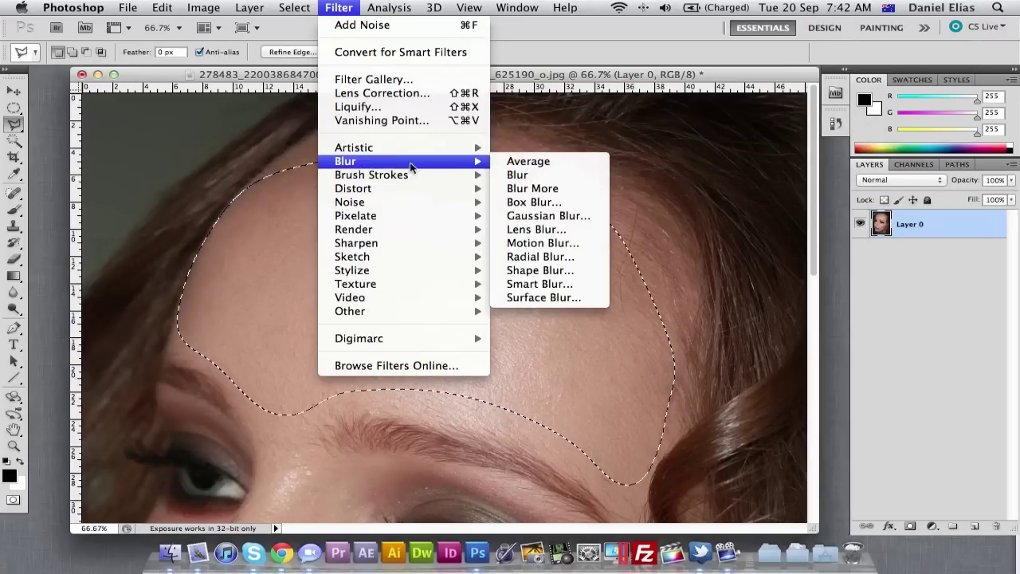
{"action": "left_click", "coordinate": [549, 215]}
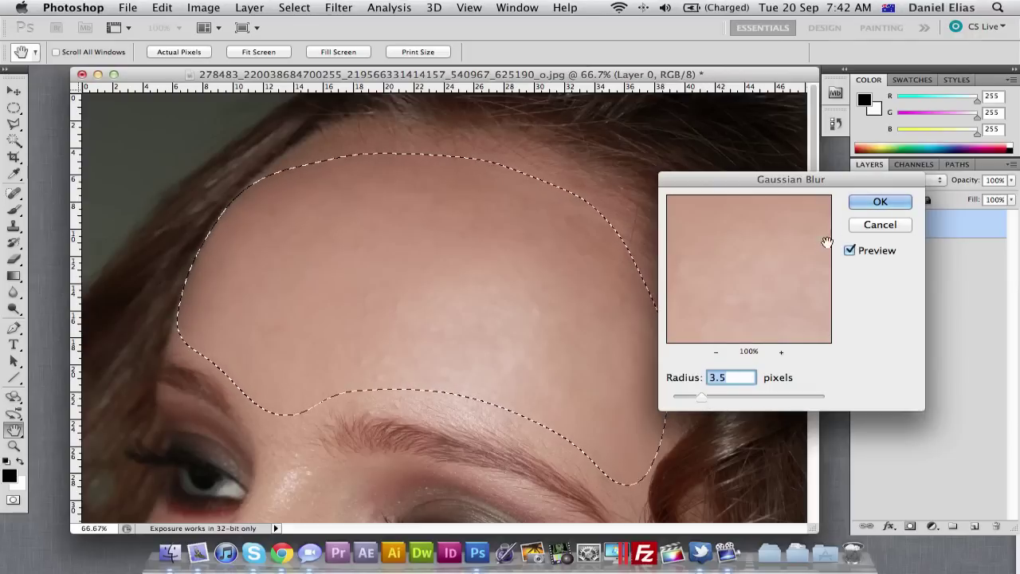
{"action": "left_click", "coordinate": [877, 202]}
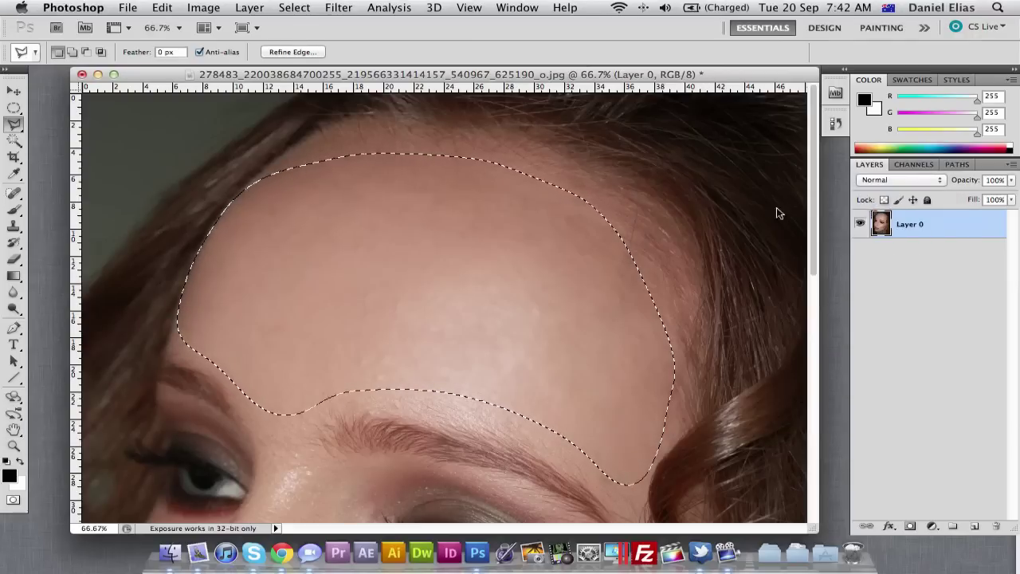
Step: Add 1.5% Gaussian monochromatic noise to the forehead selection
{"action": "left_click", "coordinate": [338, 8]}
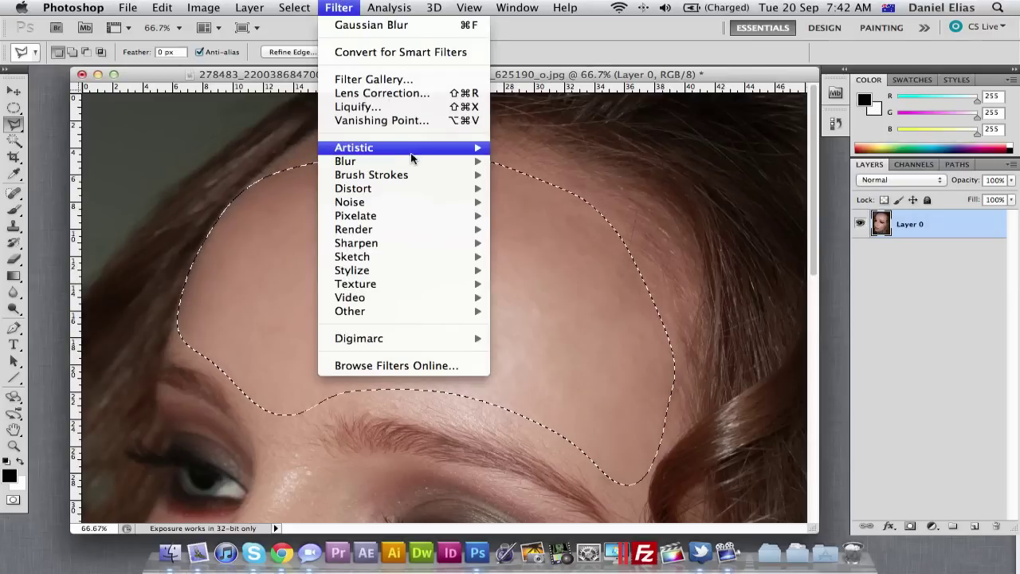
{"action": "mouse_move", "coordinate": [451, 204]}
{"action": "left_click", "coordinate": [522, 205]}
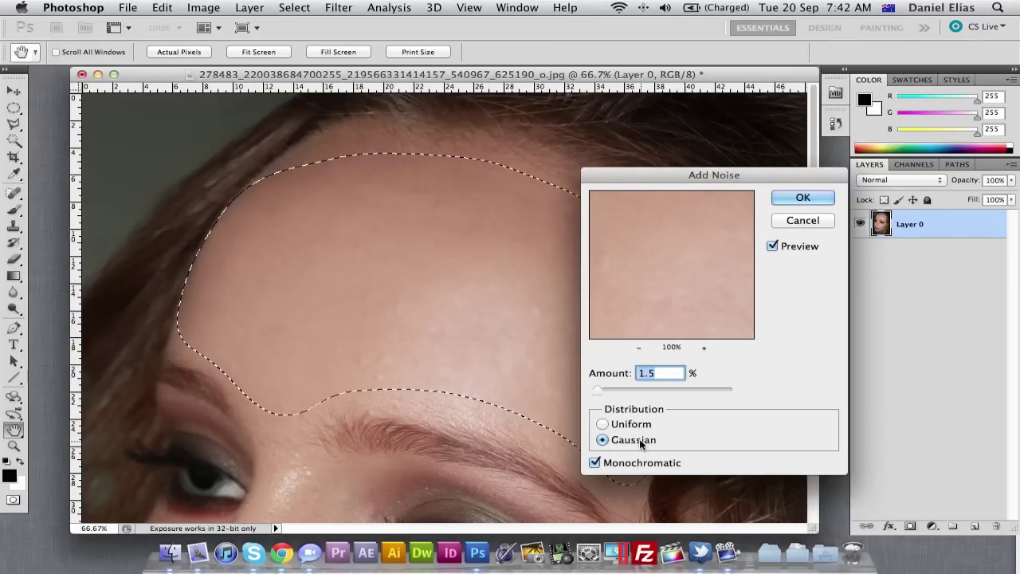
{"action": "left_click", "coordinate": [795, 196]}
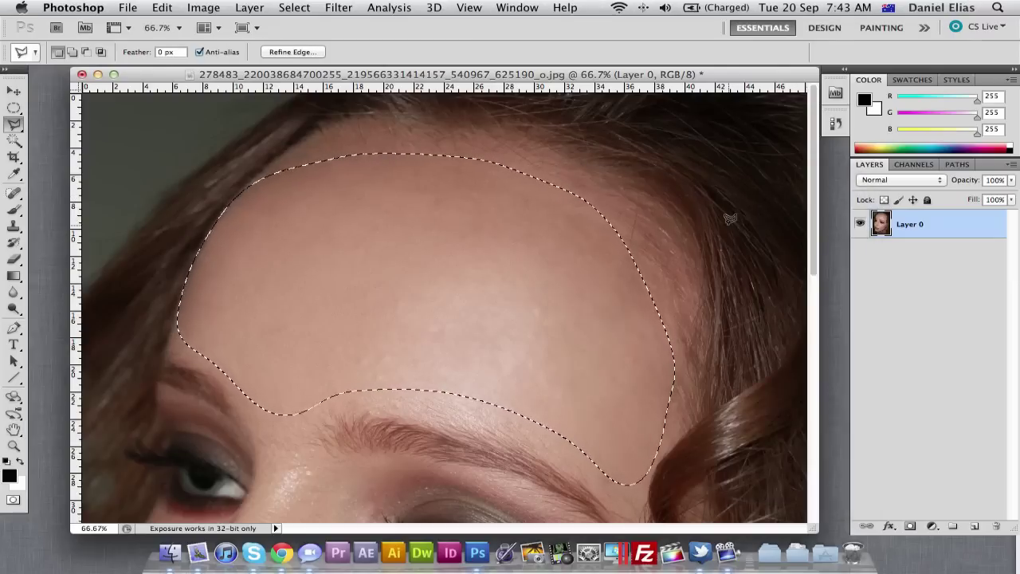
Step: Deselect the forehead, inspect it up close, then pan to and enlarge the cheek and lips
{"action": "key", "text": "super+d"}
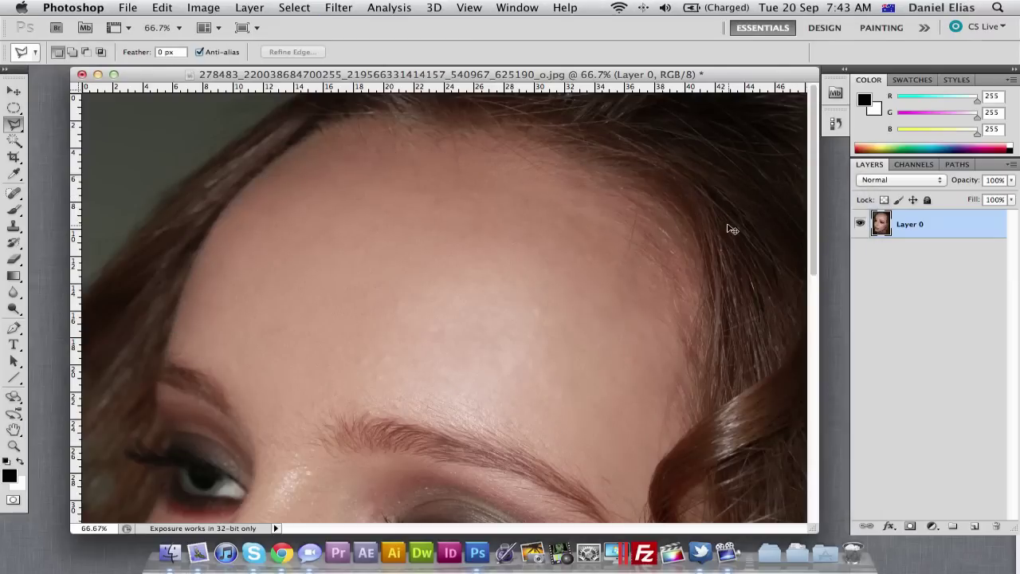
{"action": "key", "text": "super+equal"}
{"action": "key", "text": "super+equal"}
{"action": "key", "text": "super+equal"}
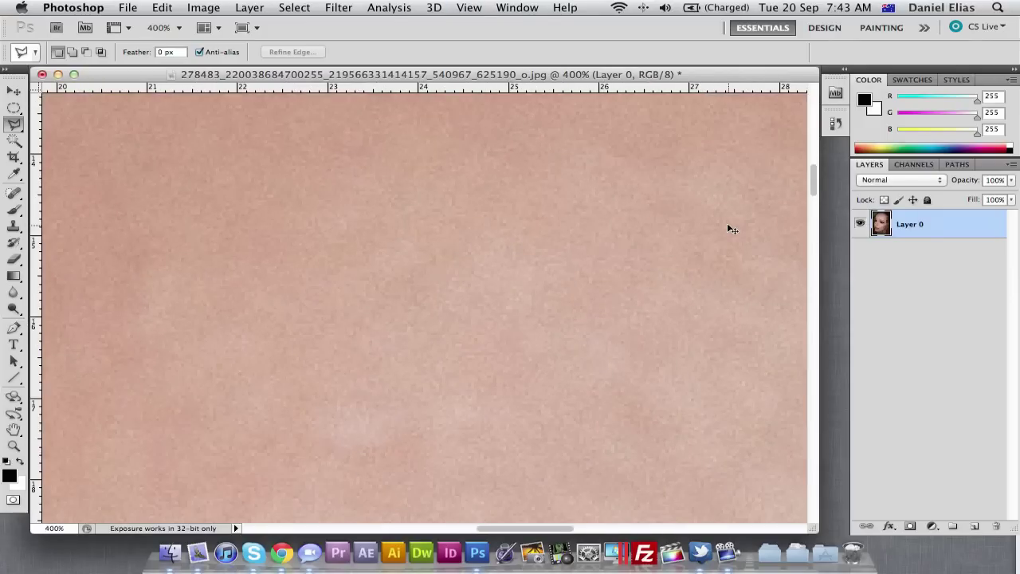
{"action": "key", "text": "super+minus"}
{"action": "key", "text": "super+minus"}
{"action": "key", "text": "super+minus"}
{"action": "key", "text": "super+minus"}
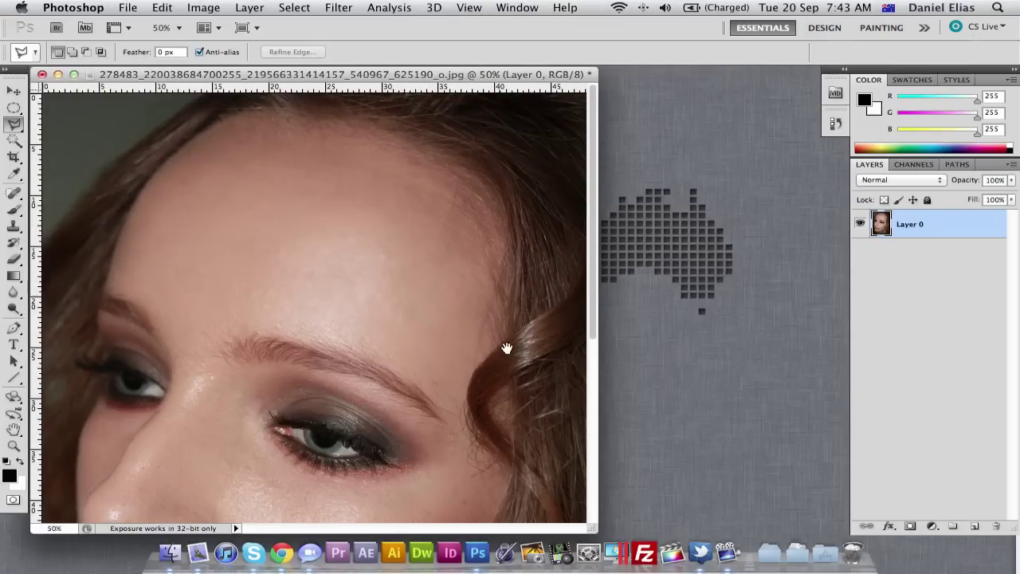
{"action": "left_click_drag", "start_coordinate": [506, 348], "coordinate": [483, 266]}
{"action": "left_click_drag", "start_coordinate": [484, 346], "coordinate": [486, 308]}
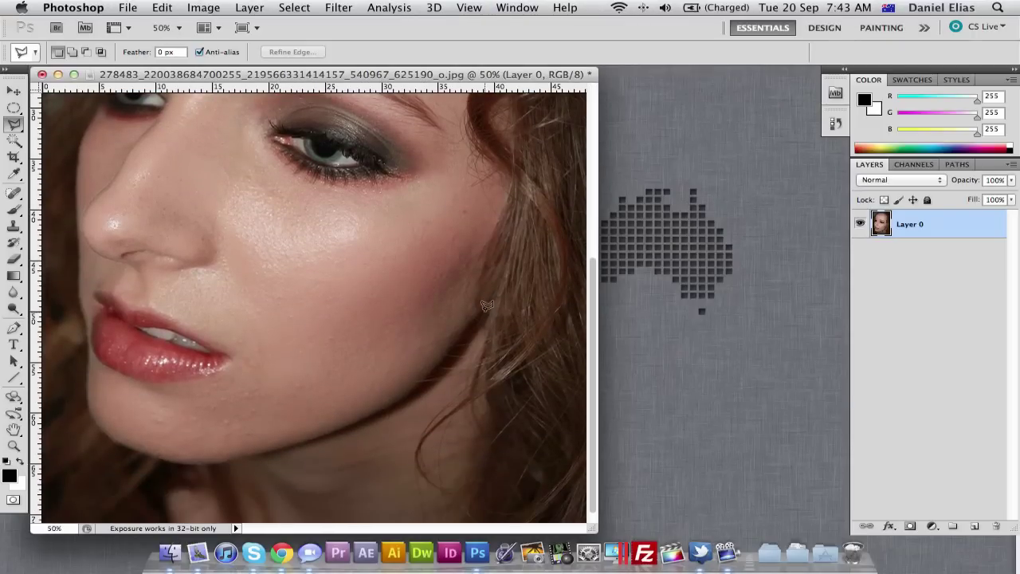
{"action": "key", "text": "super+plus"}
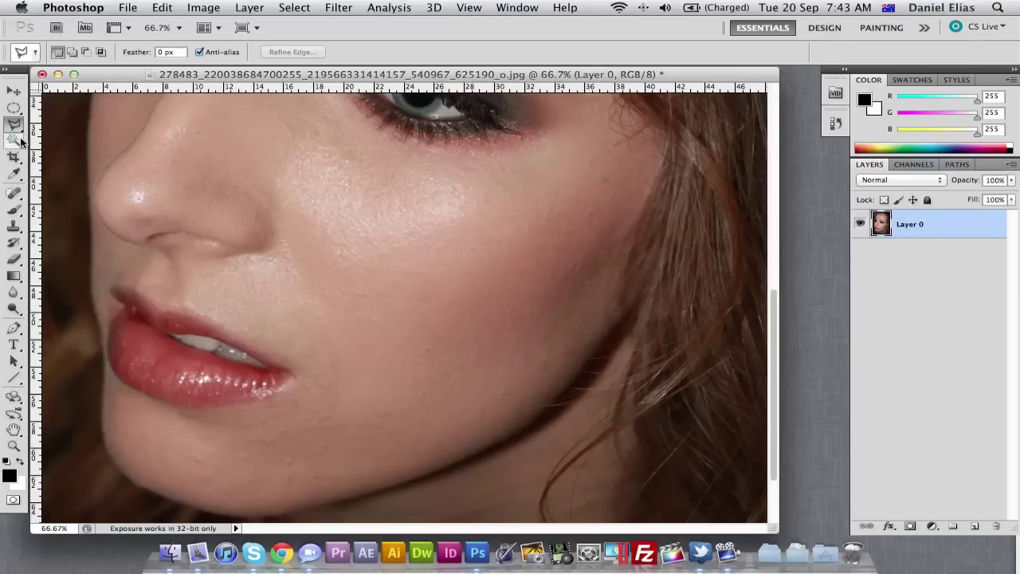
Step: Trace the cheek outline from below the eye, down the outer face edge to the jawline
{"action": "left_click", "coordinate": [329, 125]}
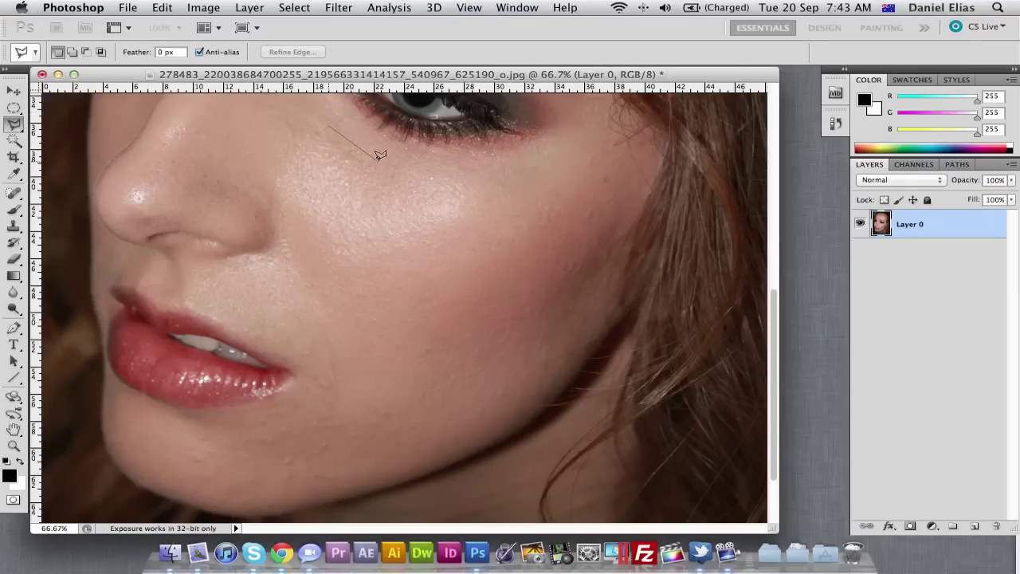
{"action": "left_click", "coordinate": [379, 160]}
{"action": "left_click", "coordinate": [461, 177]}
{"action": "left_click", "coordinate": [503, 157]}
{"action": "left_click", "coordinate": [594, 132]}
{"action": "left_click", "coordinate": [620, 207]}
{"action": "left_click", "coordinate": [610, 283]}
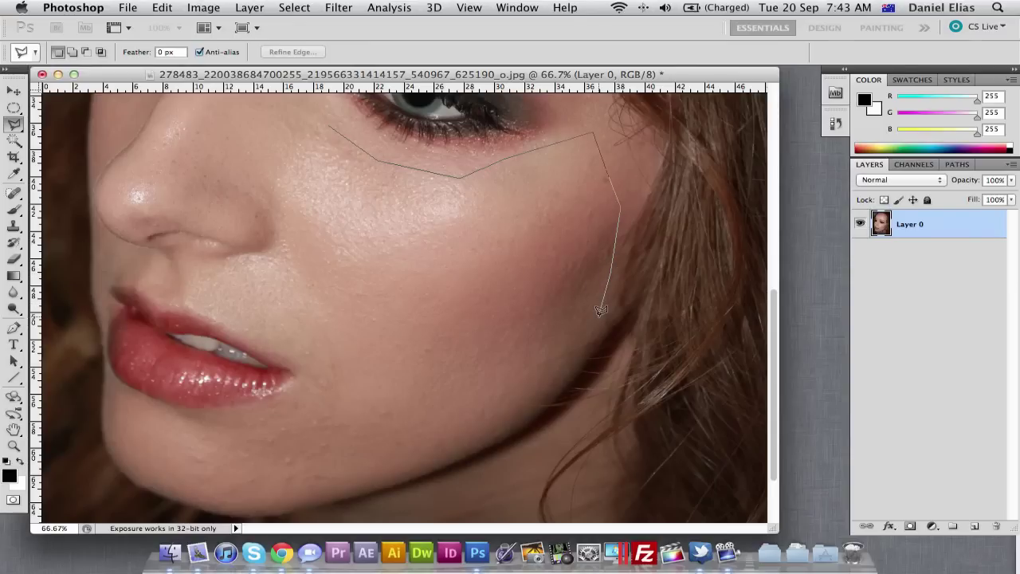
{"action": "left_click", "coordinate": [585, 357]}
{"action": "left_click", "coordinate": [561, 394]}
{"action": "left_click", "coordinate": [488, 446]}
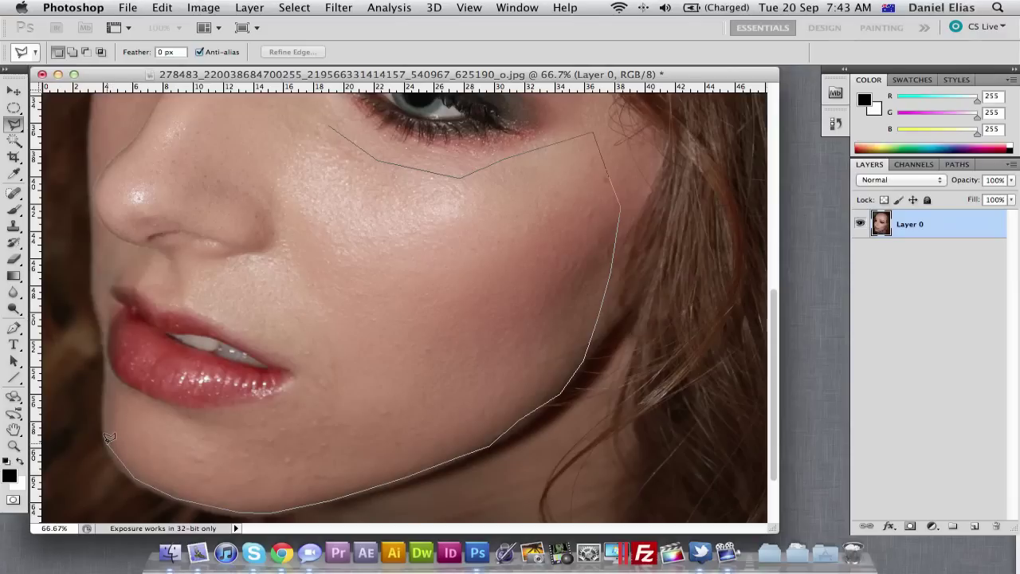
Step: Continue the cheek outline beneath the lower lip and up past the lip corner
{"action": "left_click", "coordinate": [115, 394]}
{"action": "left_click", "coordinate": [162, 415]}
{"action": "left_click", "coordinate": [213, 427]}
{"action": "left_click", "coordinate": [253, 420]}
{"action": "left_click", "coordinate": [297, 397]}
{"action": "left_click", "coordinate": [307, 375]}
{"action": "left_click", "coordinate": [306, 353]}
{"action": "left_click", "coordinate": [257, 300]}
Step: Run the outline up beside the nose and close it under the eye
{"action": "left_click", "coordinate": [256, 262]}
{"action": "left_click", "coordinate": [284, 246]}
{"action": "left_click", "coordinate": [285, 218]}
{"action": "left_click", "coordinate": [240, 157]}
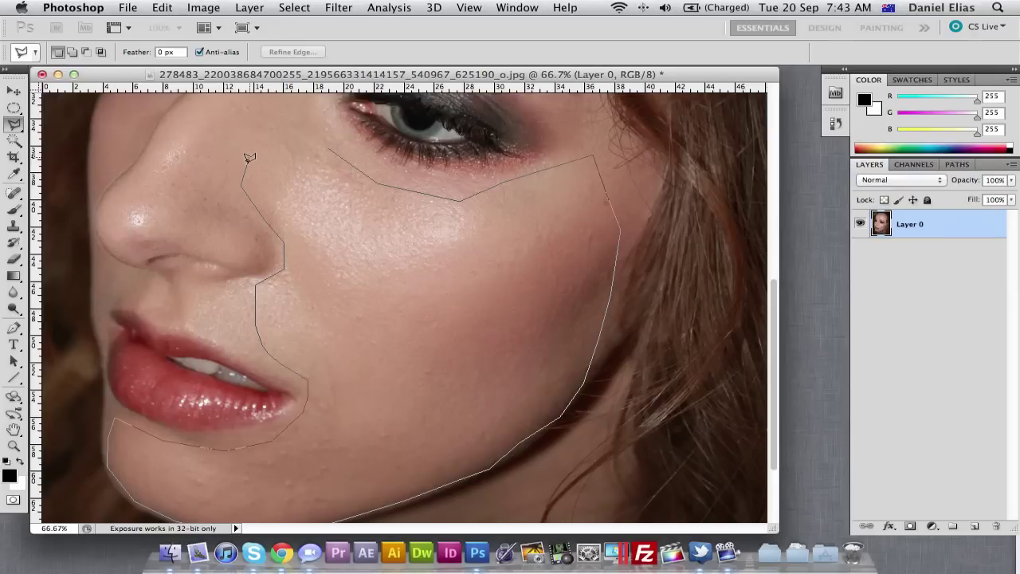
{"action": "left_click", "coordinate": [255, 126]}
{"action": "left_click", "coordinate": [311, 126]}
{"action": "left_click", "coordinate": [332, 143]}
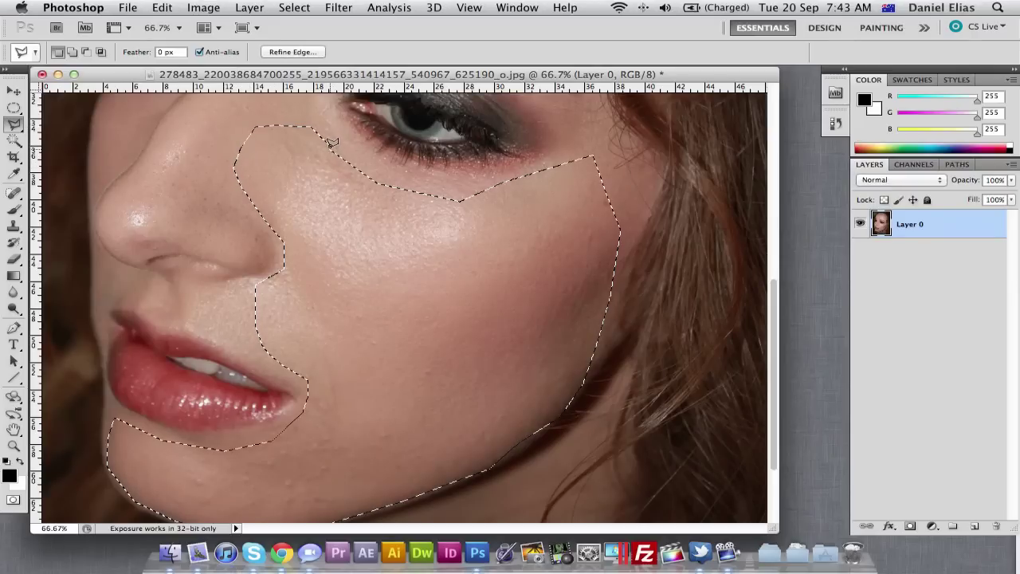
{"action": "key", "text": "super+minus"}
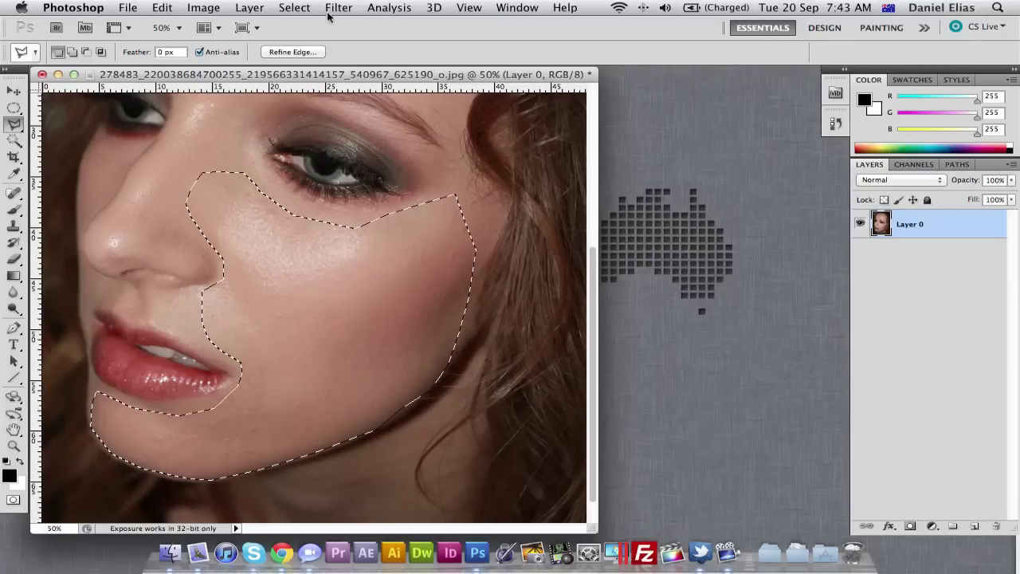
Step: Feather the cheek selection by 50 px in Refine Edge
{"action": "left_click", "coordinate": [293, 52]}
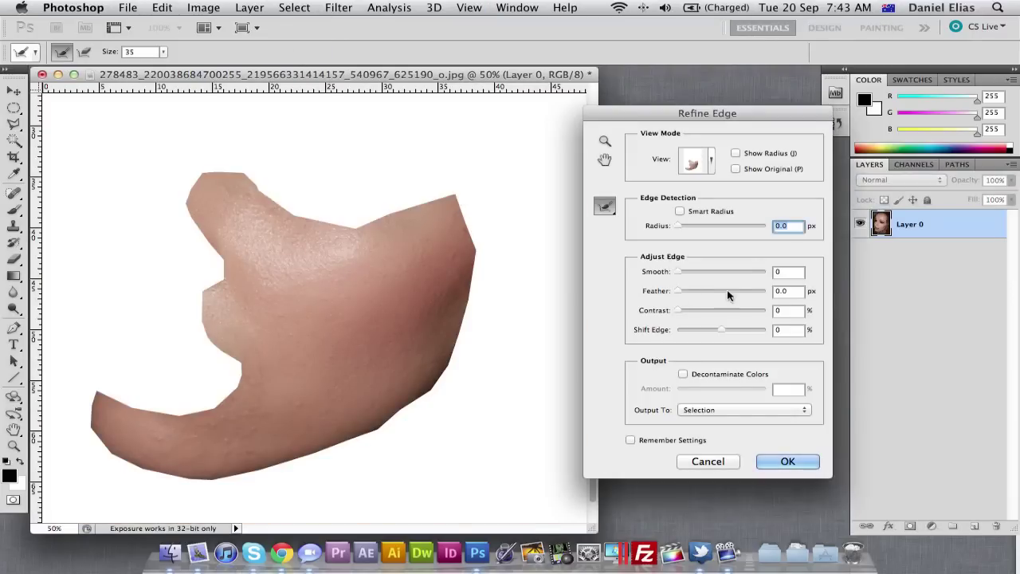
{"action": "left_click", "coordinate": [778, 292]}
{"action": "type", "text": "50"}
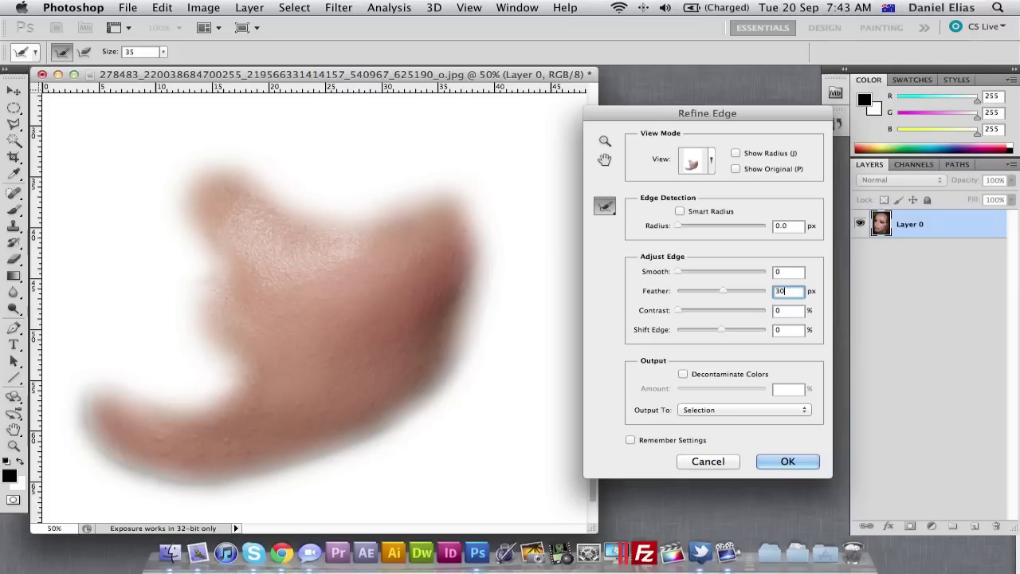
{"action": "key", "text": "Return"}
Step: Apply Gaussian Blur to the selected cheek skin
{"action": "left_click", "coordinate": [337, 7]}
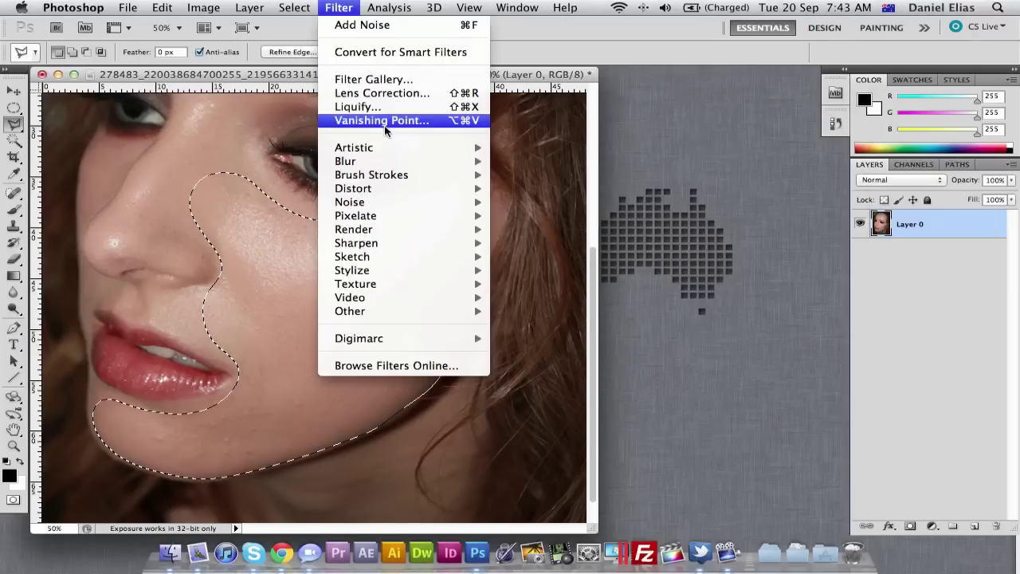
{"action": "mouse_move", "coordinate": [424, 162]}
{"action": "left_click", "coordinate": [548, 221]}
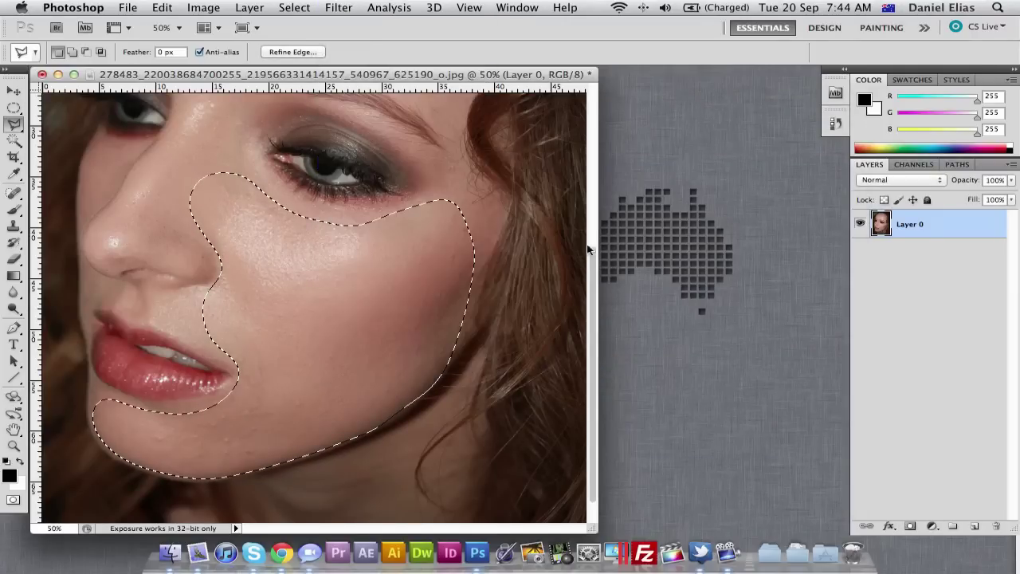
{"action": "left_click", "coordinate": [877, 204]}
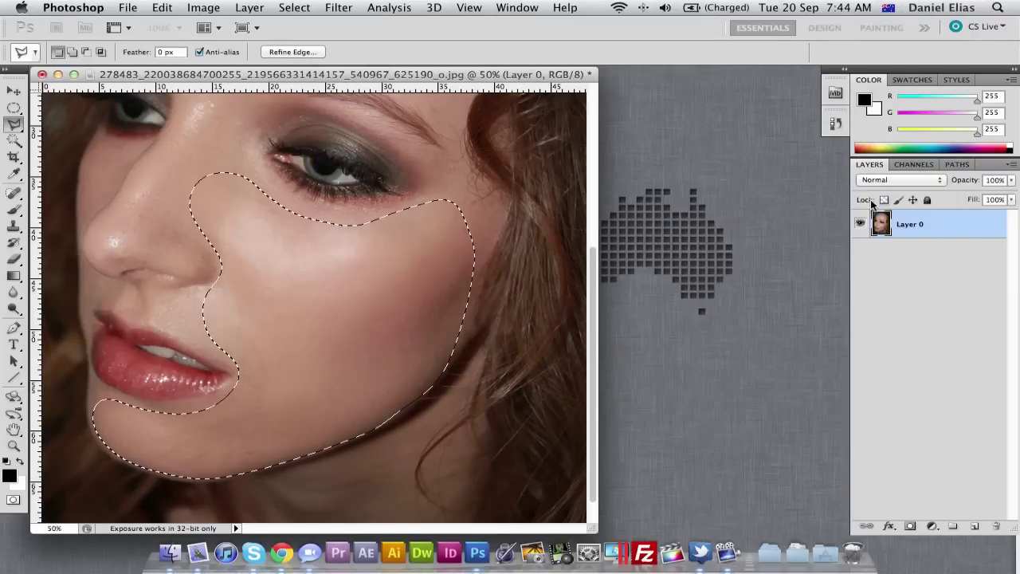
Step: Add 1.5% noise to the cheek, deselect, and zoom out to the whole portrait
{"action": "left_click", "coordinate": [348, 7]}
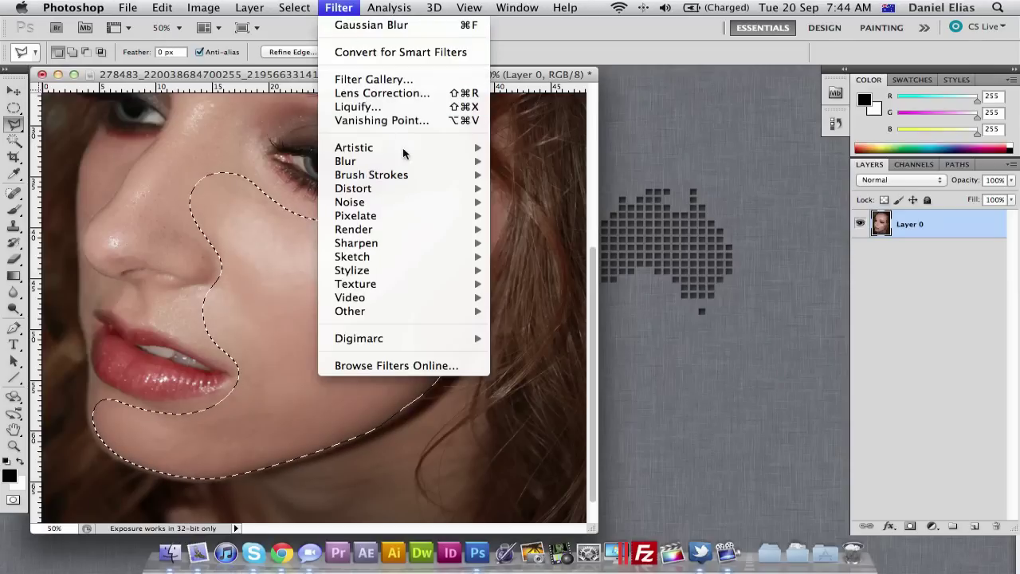
{"action": "mouse_move", "coordinate": [440, 203]}
{"action": "left_click", "coordinate": [521, 203]}
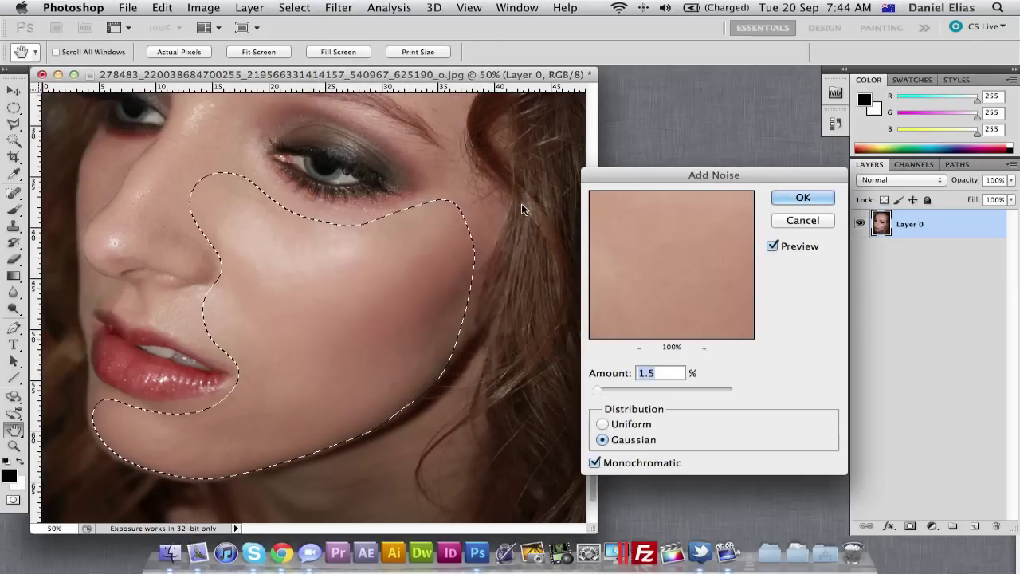
{"action": "left_click", "coordinate": [802, 198]}
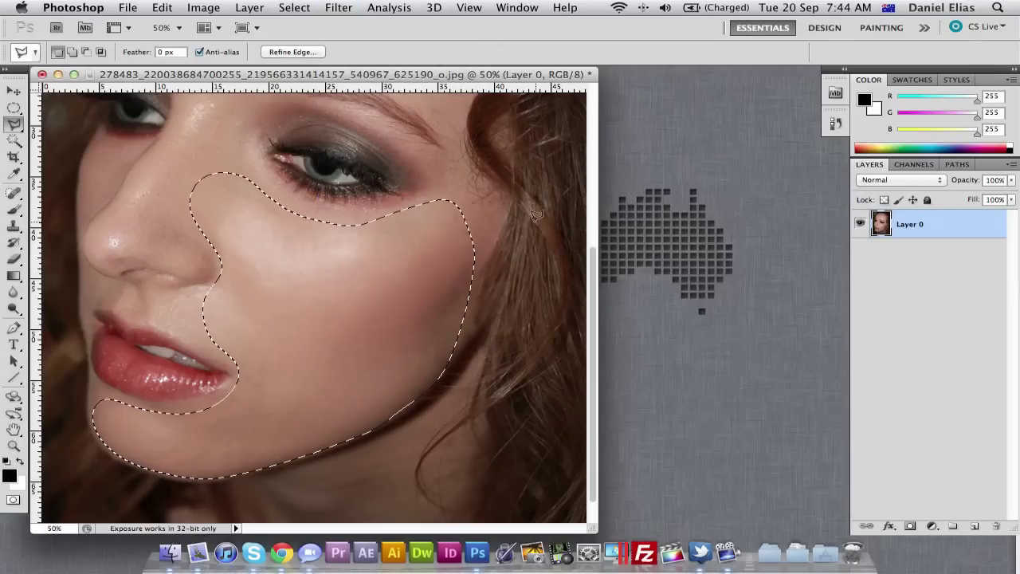
{"action": "key", "text": "super+d"}
{"action": "key", "text": "super+minus"}
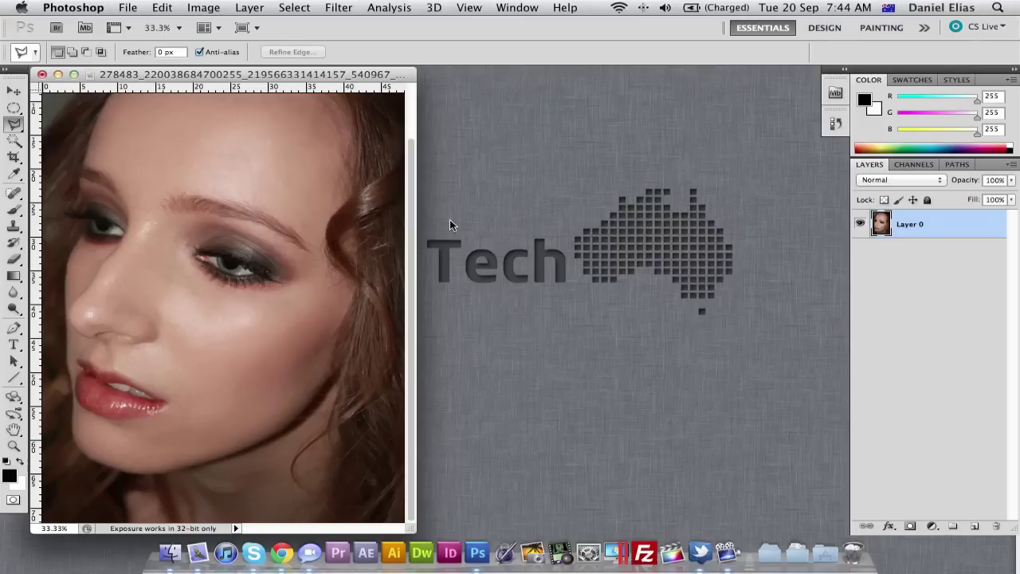